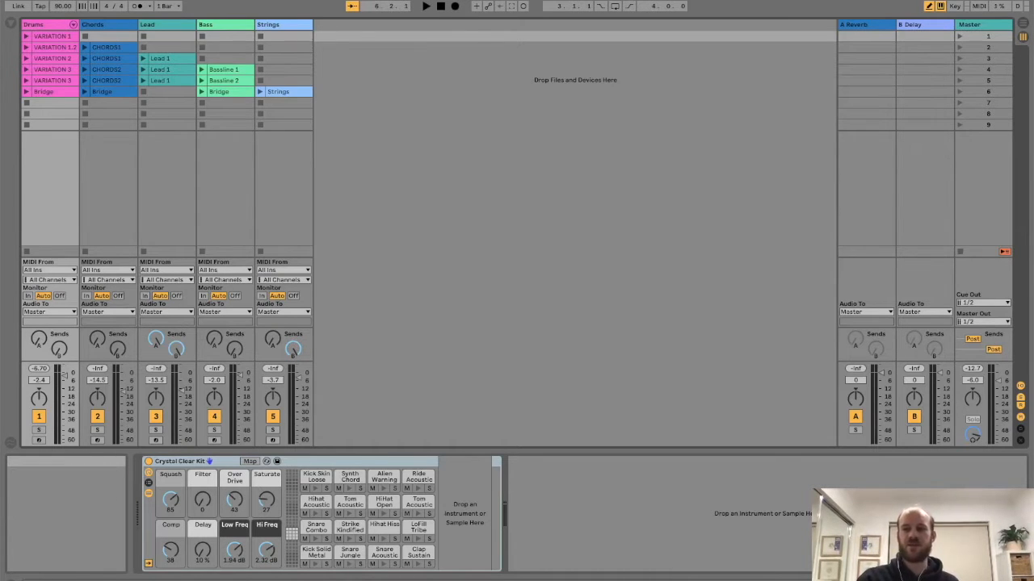
Compare the empty Arrangement View timeline with the clip grid in Session View
click(1022, 25)
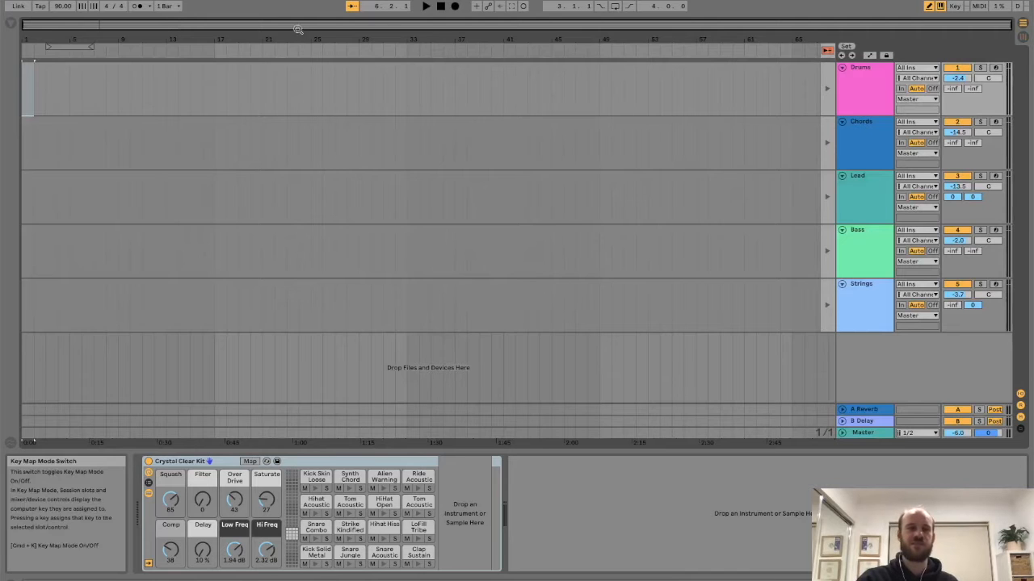
click(35, 130)
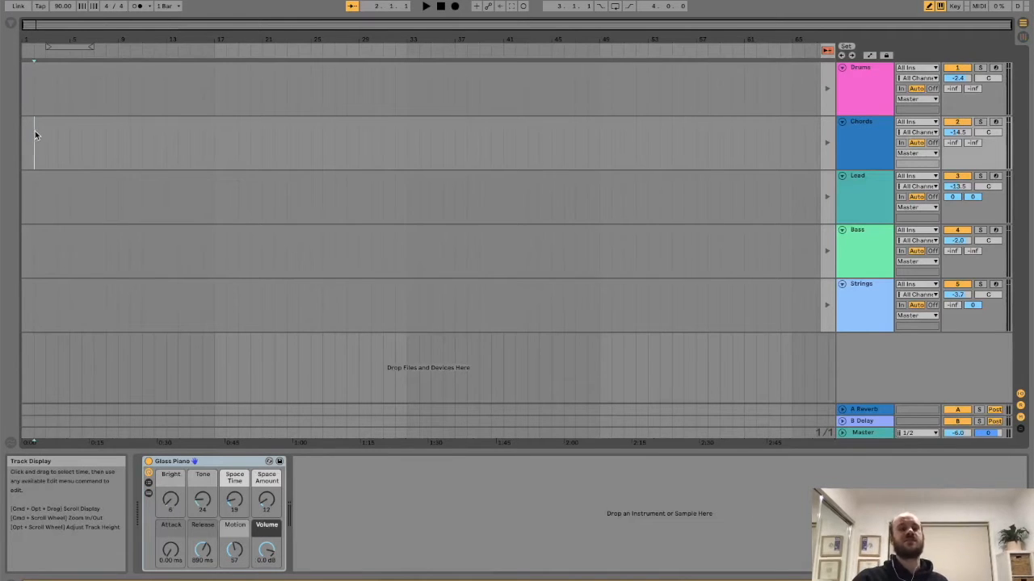
click(1022, 37)
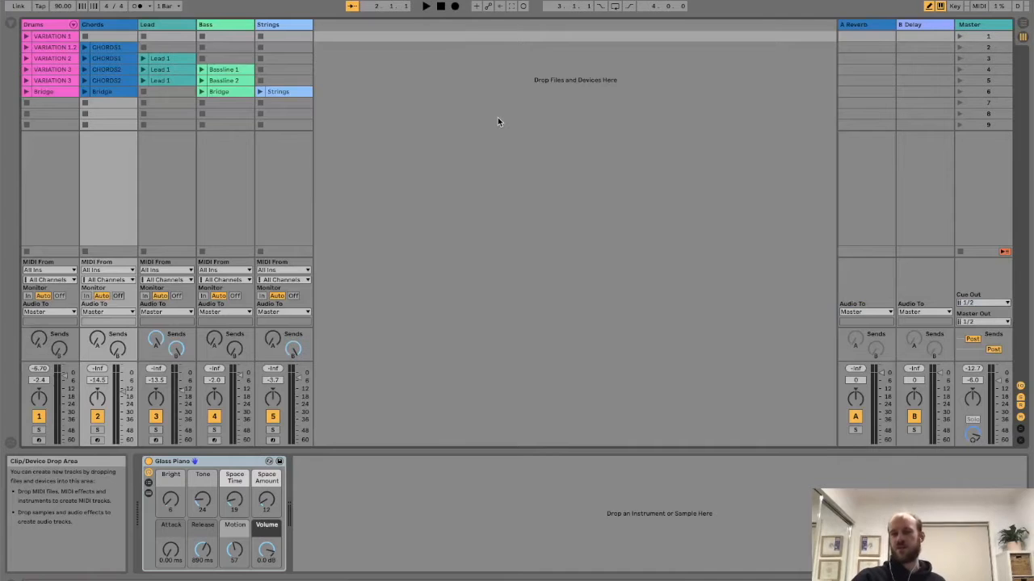
click(1025, 27)
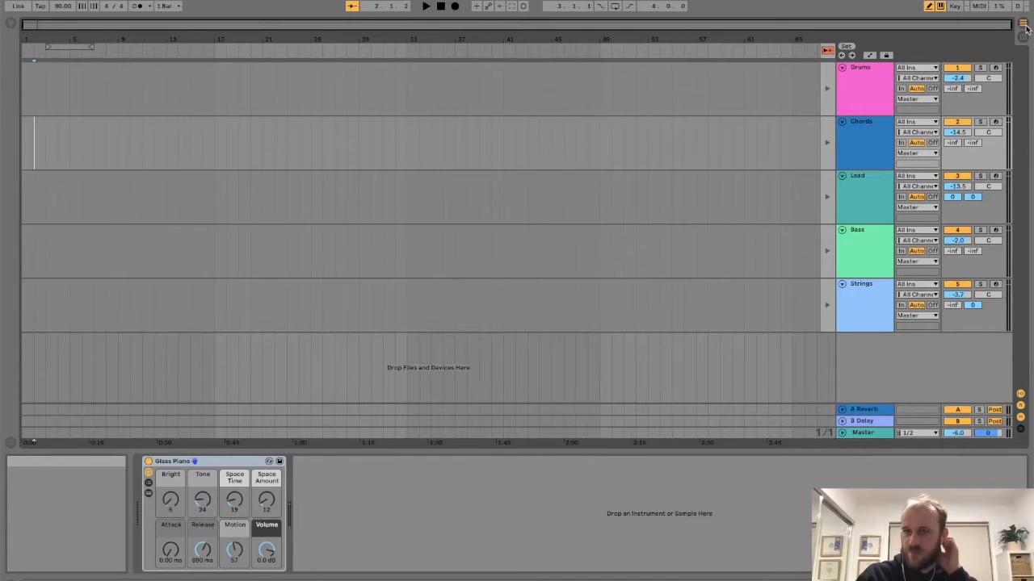
click(1023, 29)
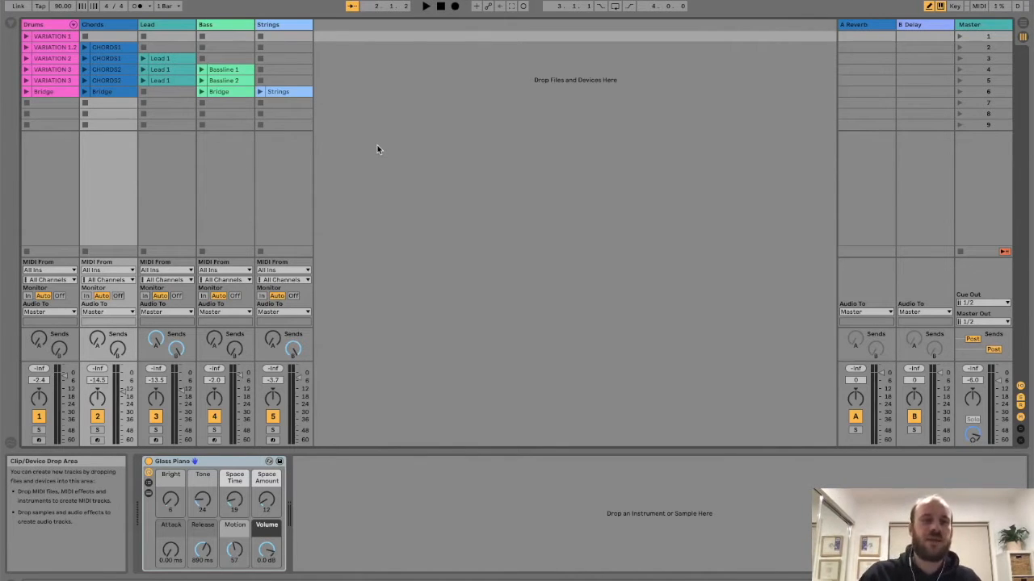
click(1022, 25)
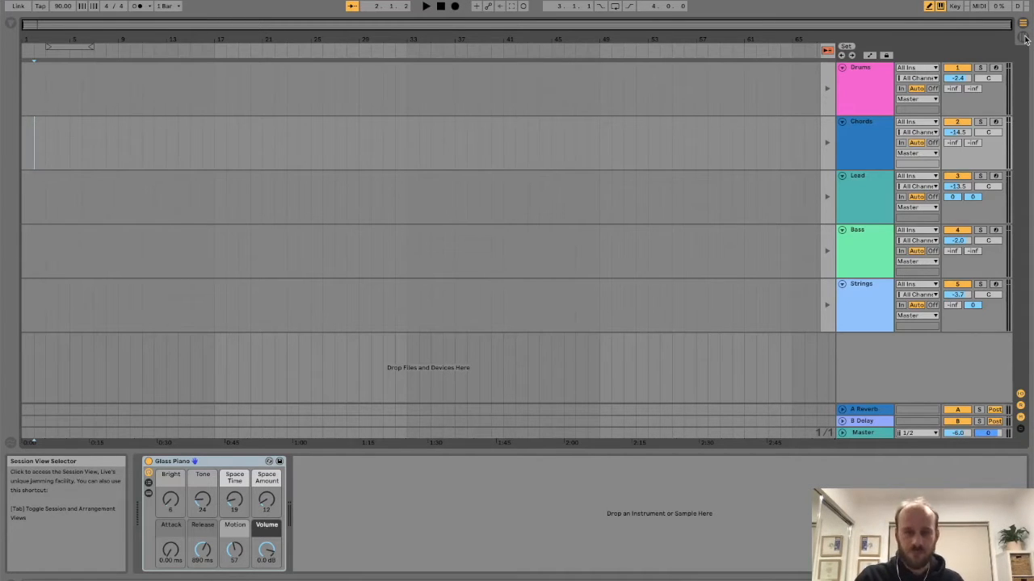
click(1024, 38)
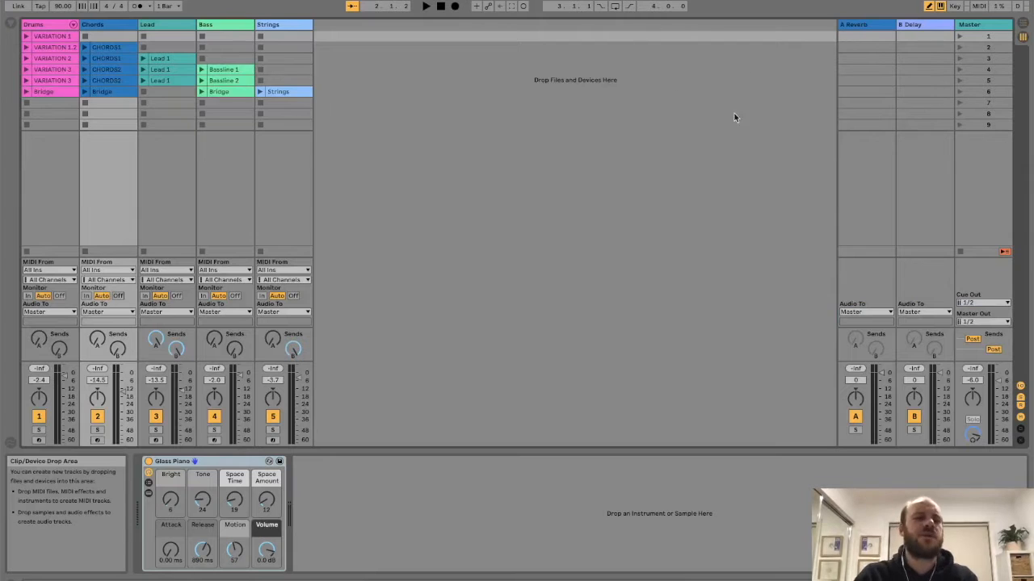
Copy the VARIATION 1 drum clip from Session View into the Drums track at bar 2 of the Arrangement
click(56, 37)
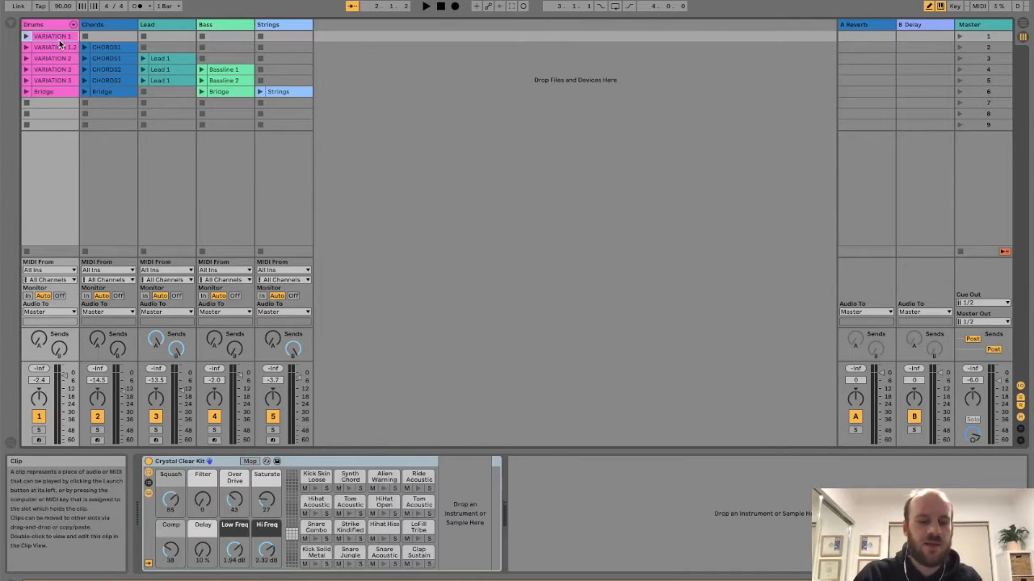
click(1023, 30)
click(34, 89)
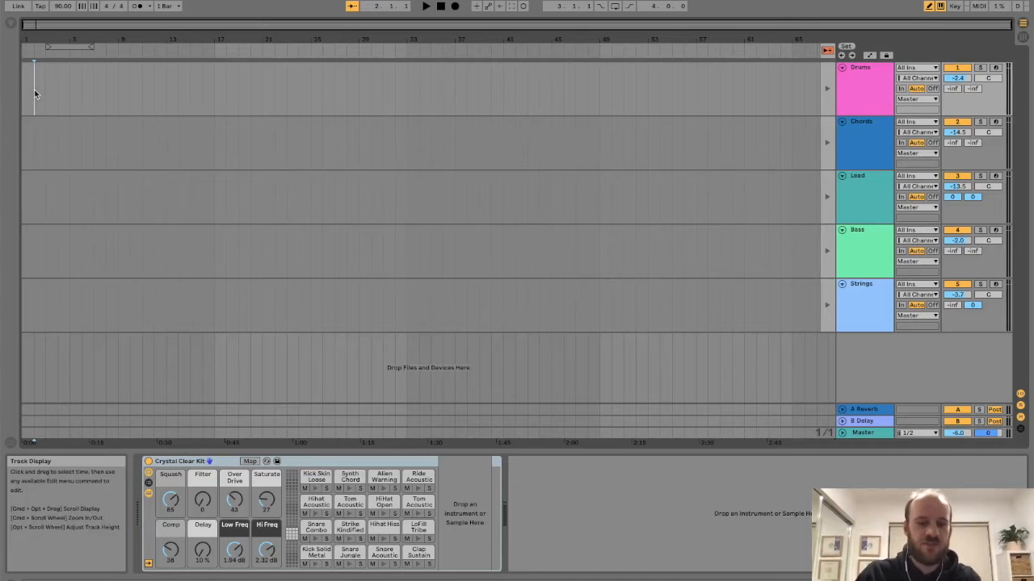
drag(41, 39, 51, 79)
Play back the copied drum clip briefly and delete it from the start of the Drums track
click(825, 97)
key(space)
click(825, 97)
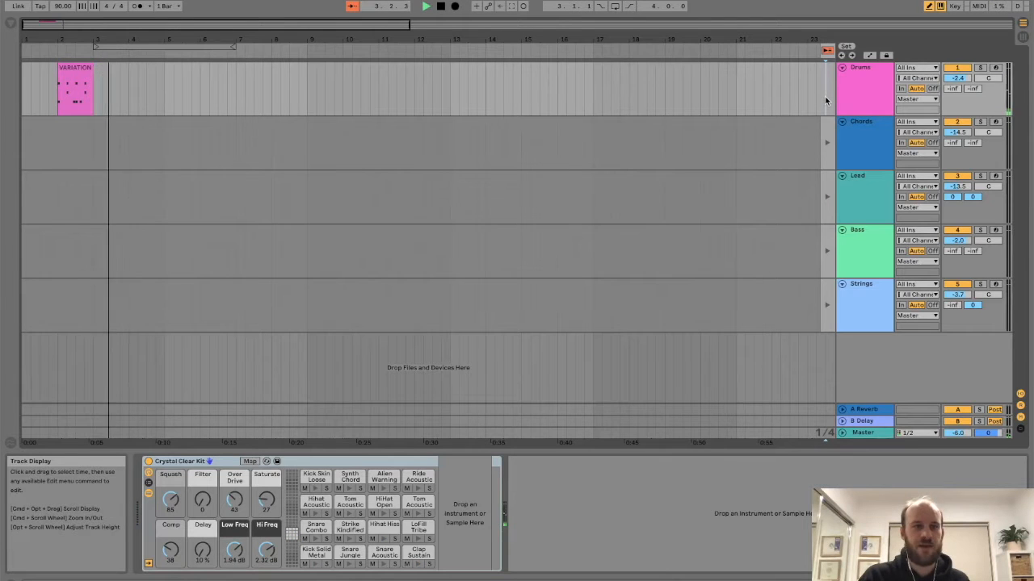
key(space)
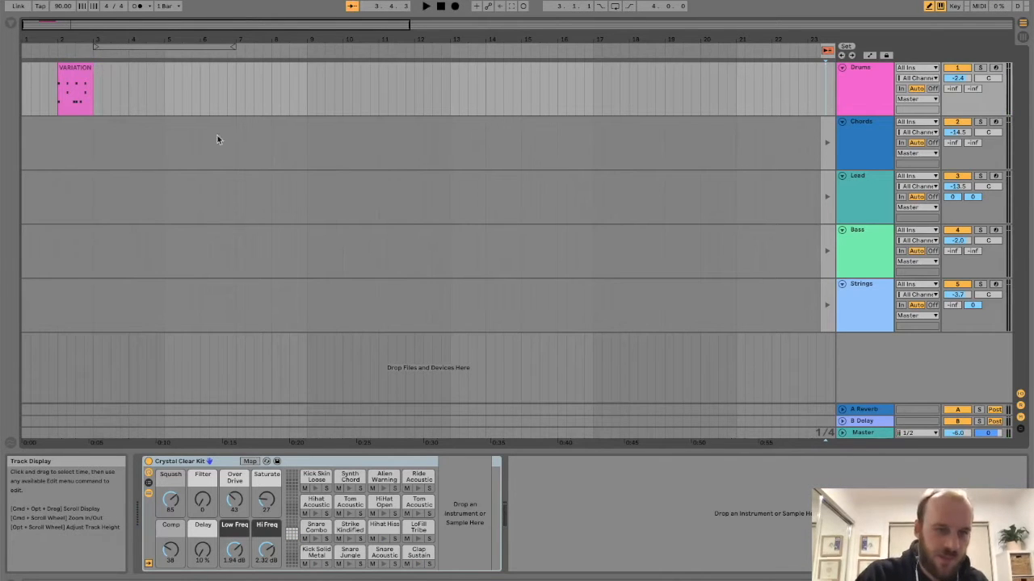
drag(155, 107, 37, 77)
key(Delete)
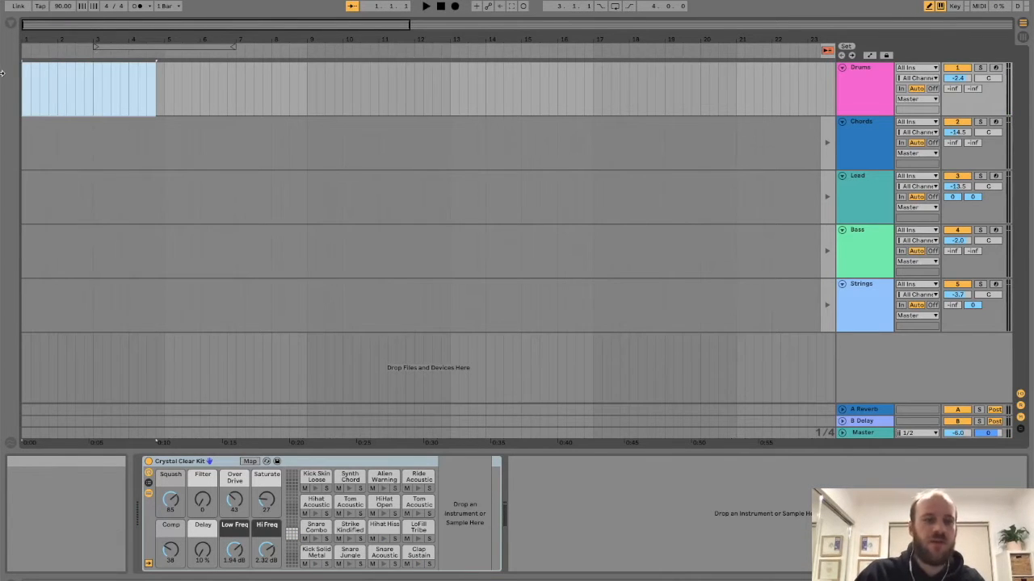
Audition scenes 1, 2 and 3 one after another in Session View
click(1023, 39)
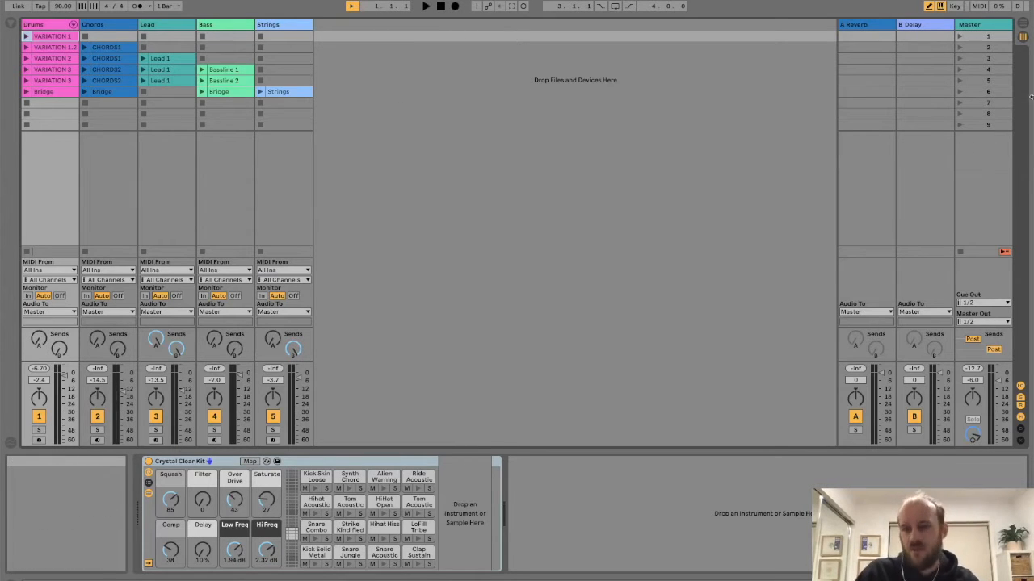
click(958, 36)
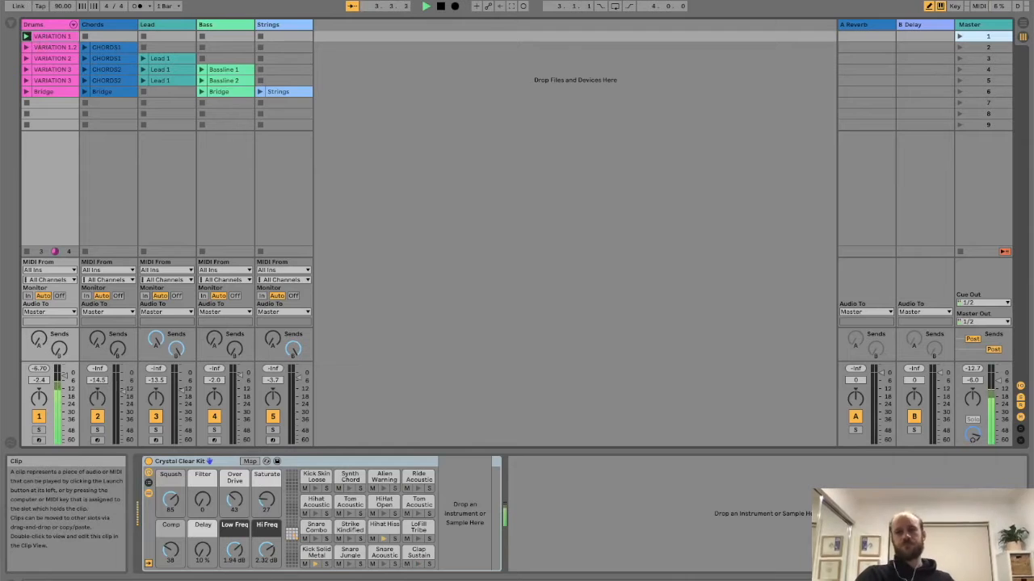
click(958, 48)
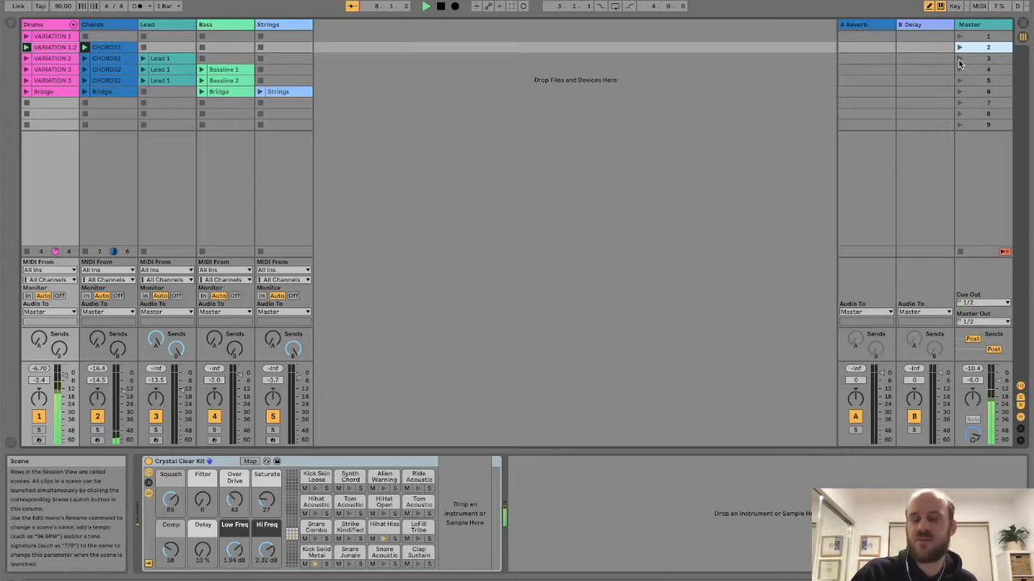
click(959, 59)
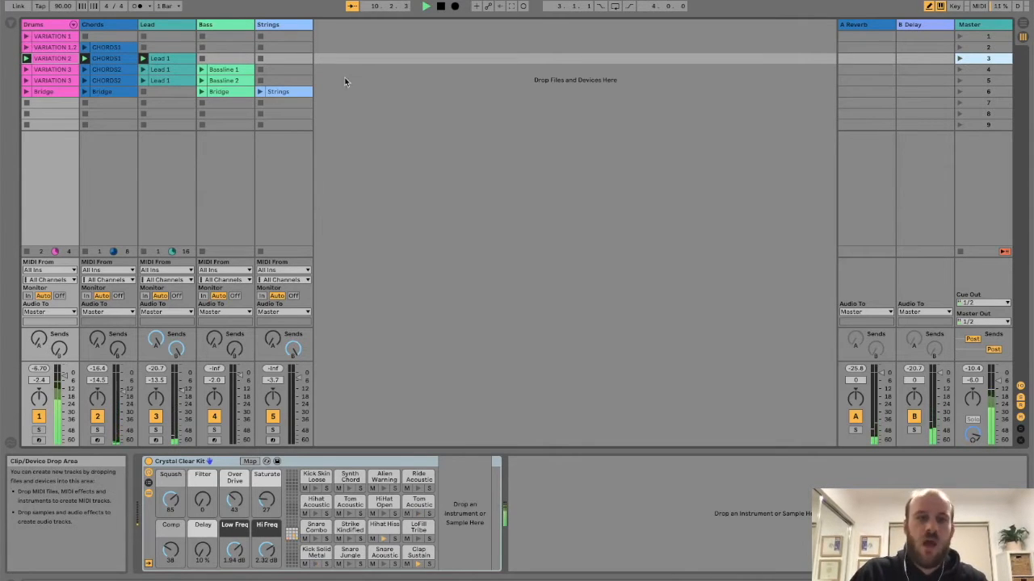
Audition the Lead 1 clip of scene 4 and switch the Lead track back to the scene 3 clip
click(157, 70)
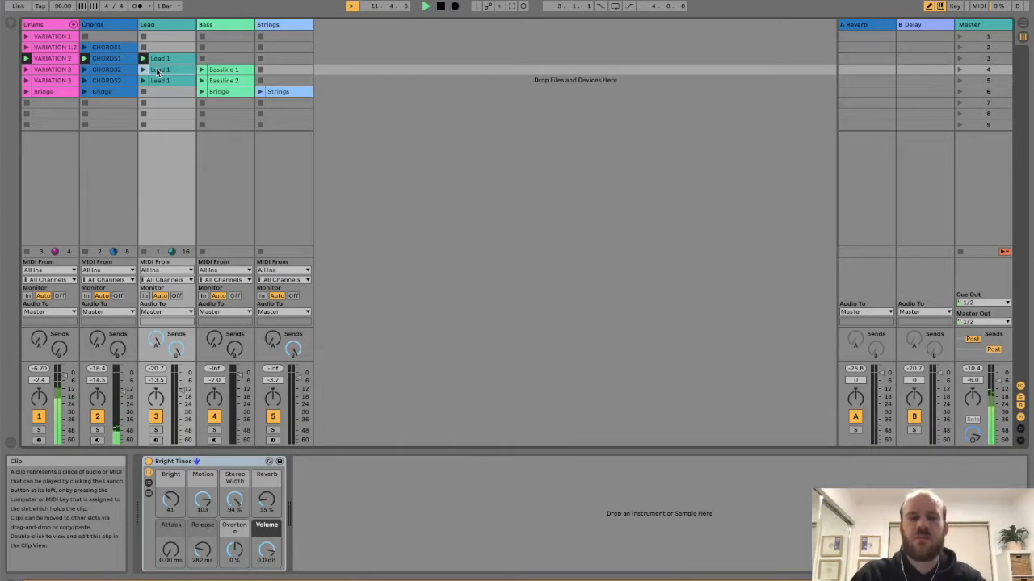
click(143, 71)
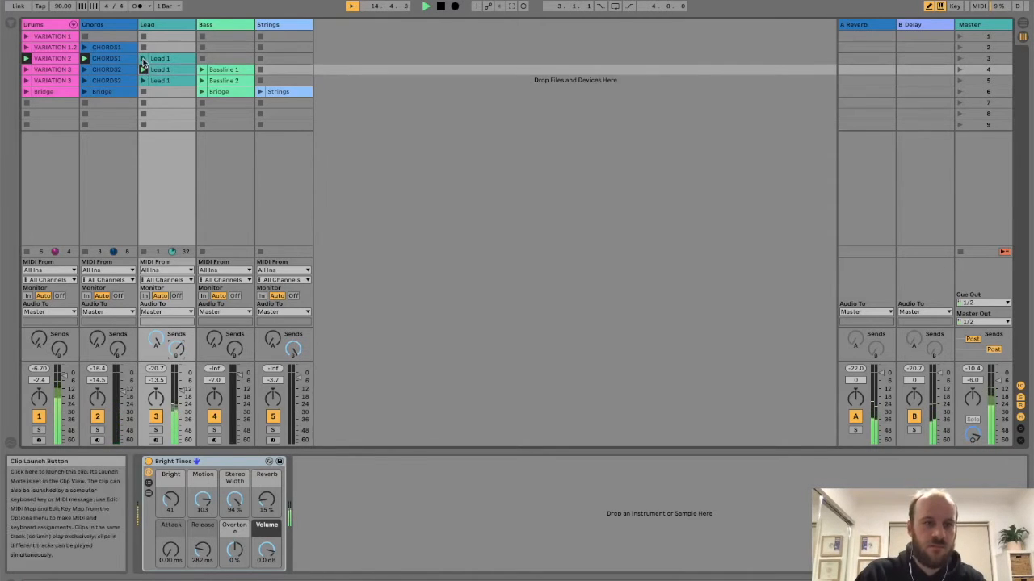
click(143, 60)
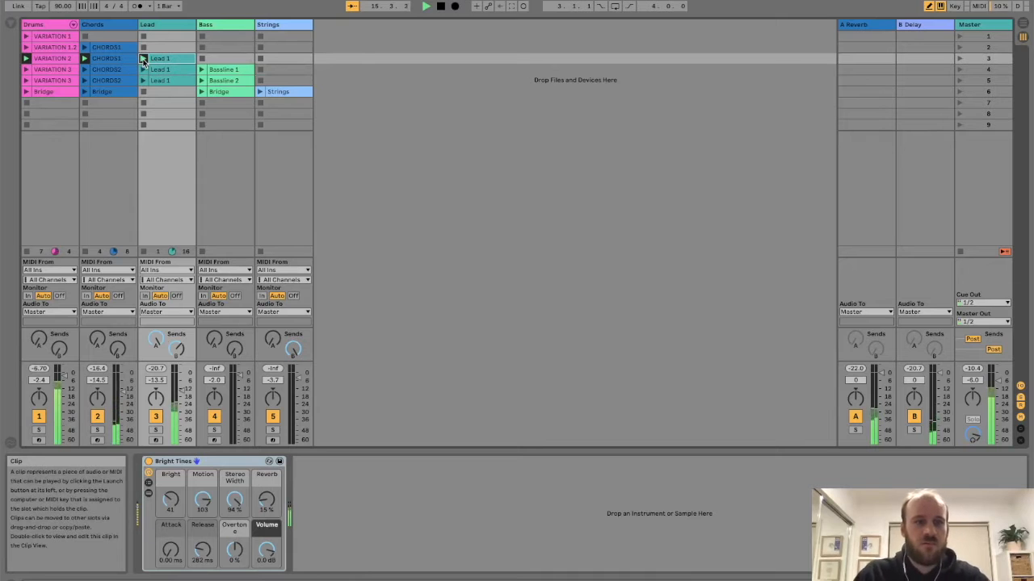
Audition scenes 4 and 5 in turn and stop playback
click(960, 69)
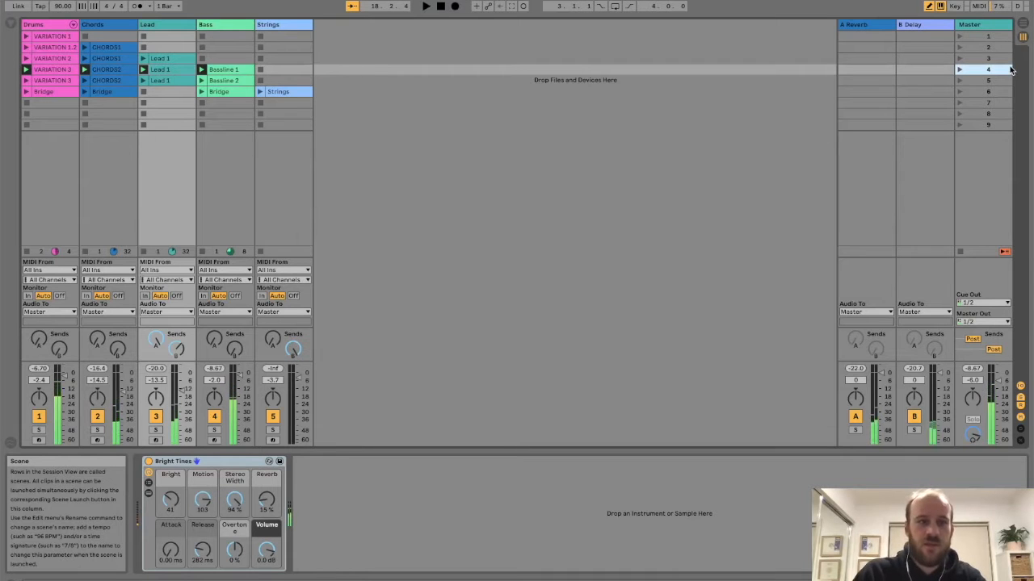
click(959, 80)
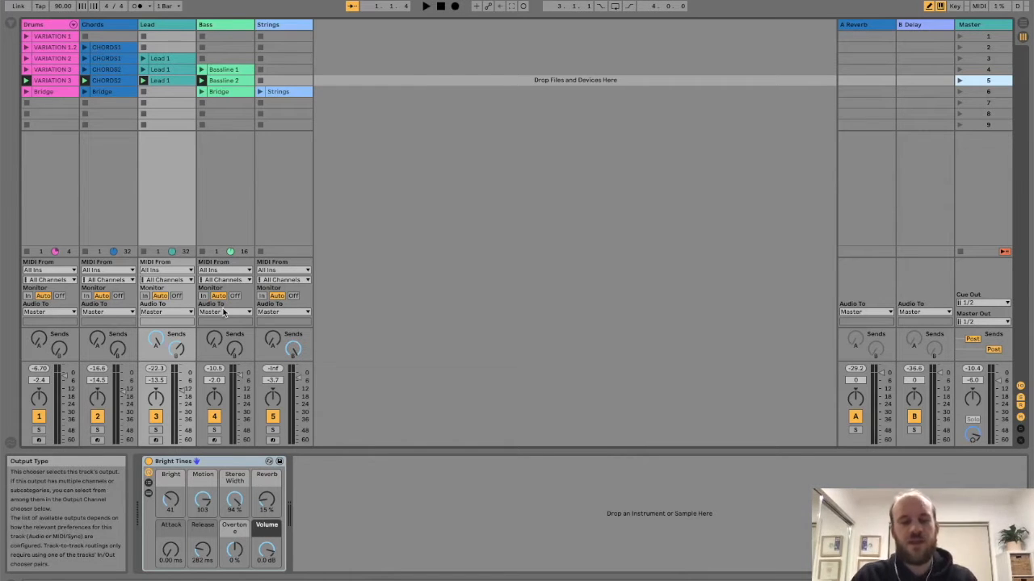
Arm the Drums, Chords, Lead, Bass and Strings tracks for recording together
click(39, 440)
super+click(99, 441)
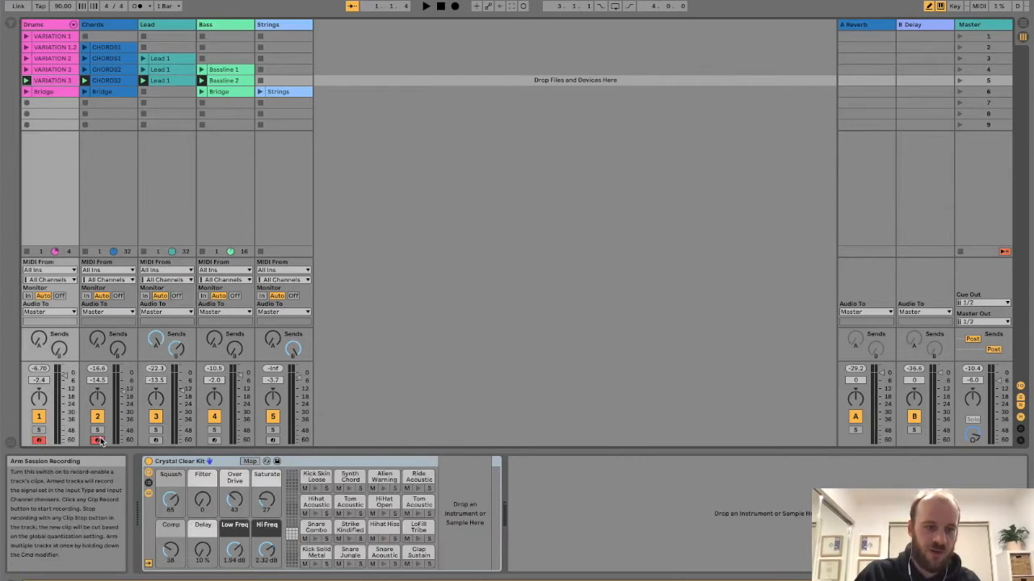
super+click(156, 440)
super+click(214, 440)
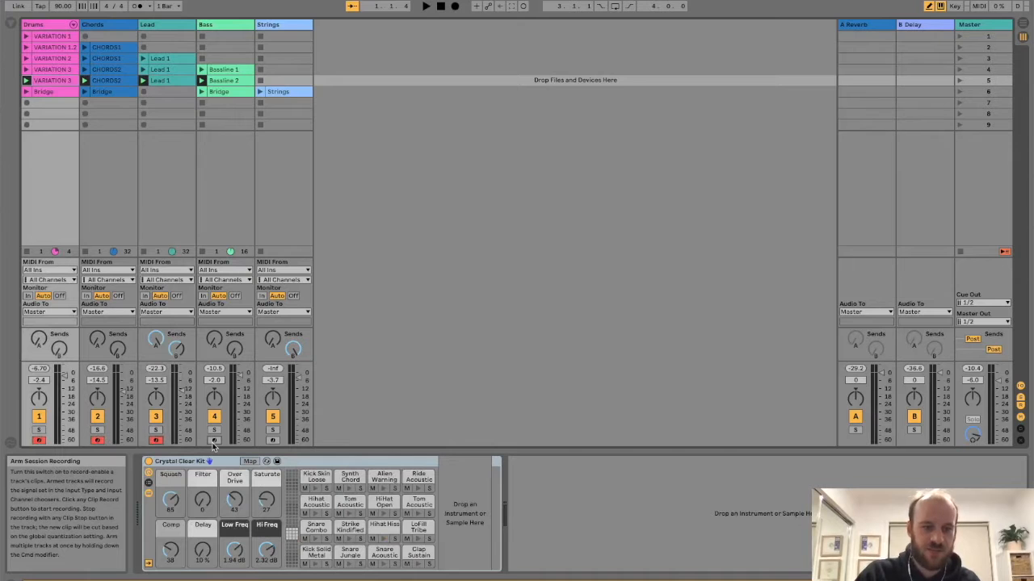
super+click(272, 440)
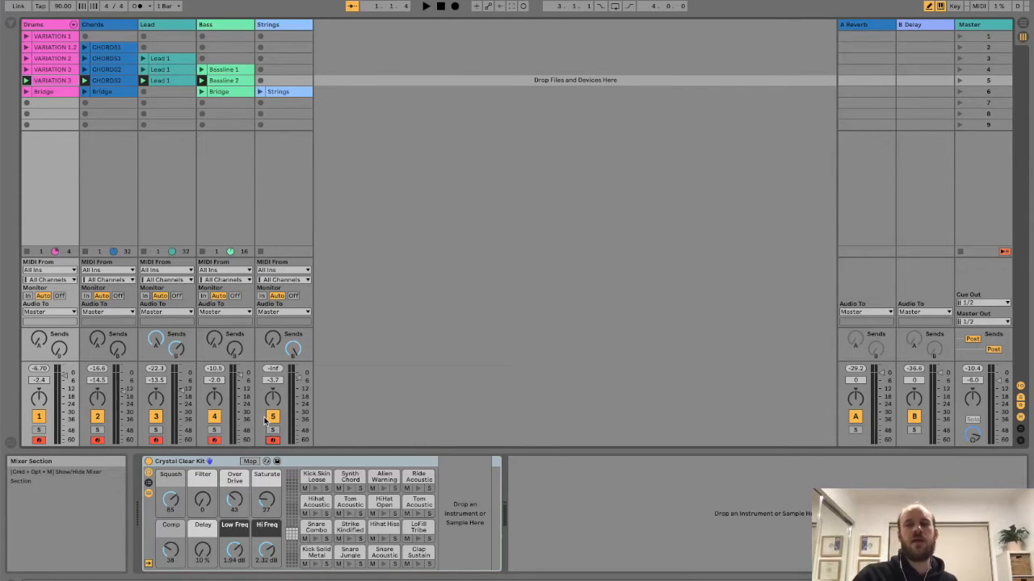
Enable Arrangement recording and look over both the Arrangement timeline and the Session clips
click(456, 7)
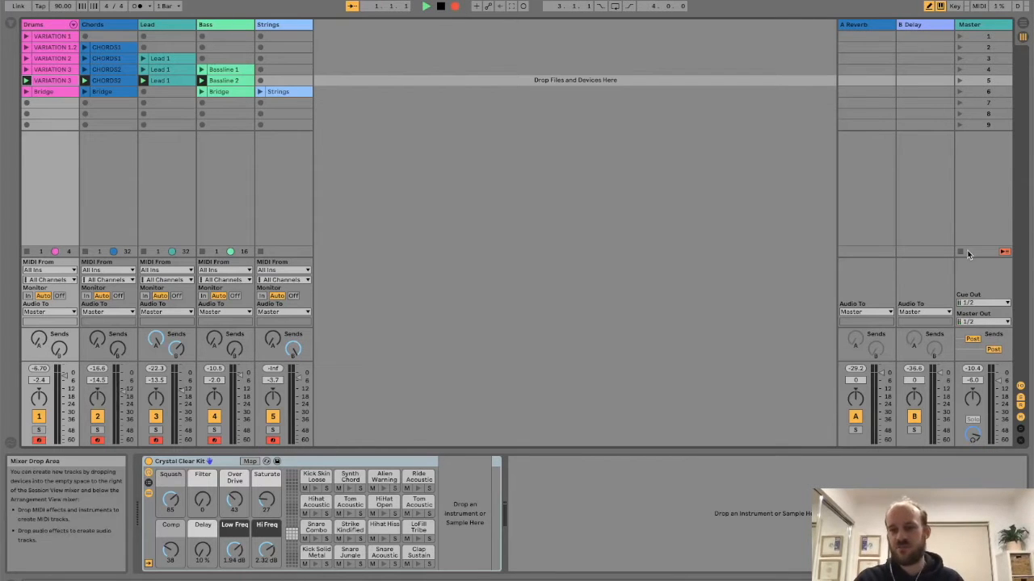
click(1023, 36)
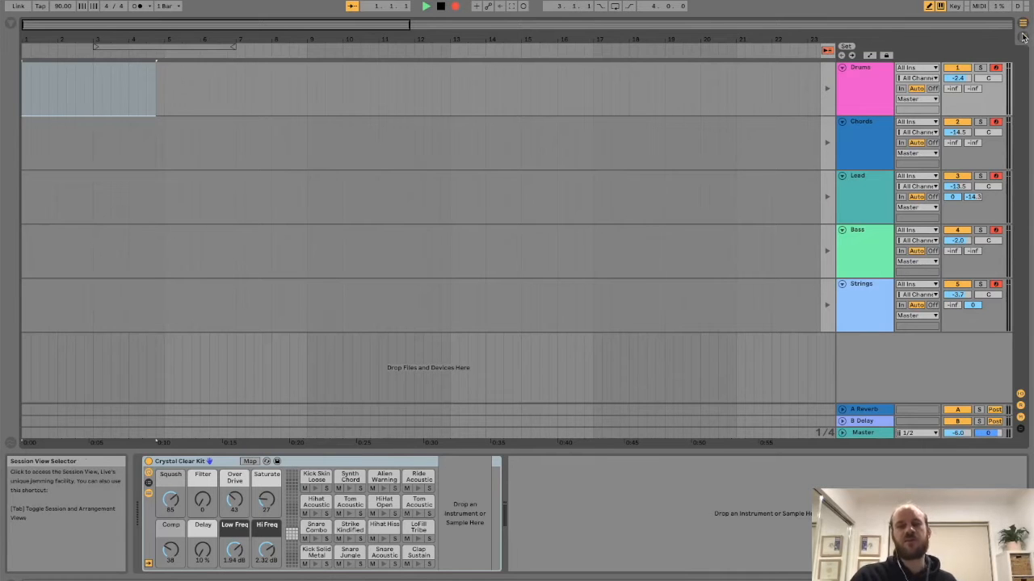
click(1022, 37)
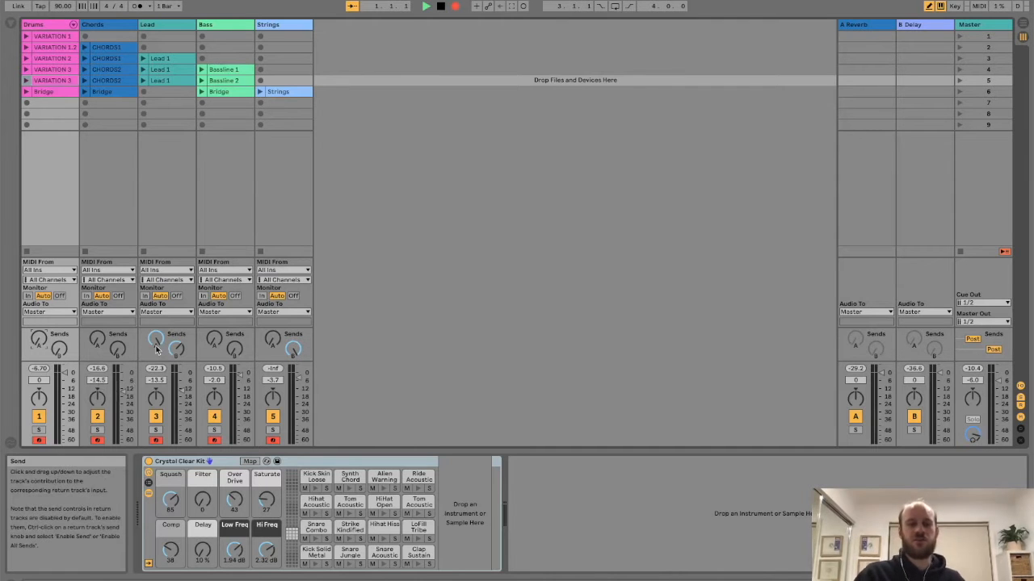
click(1021, 37)
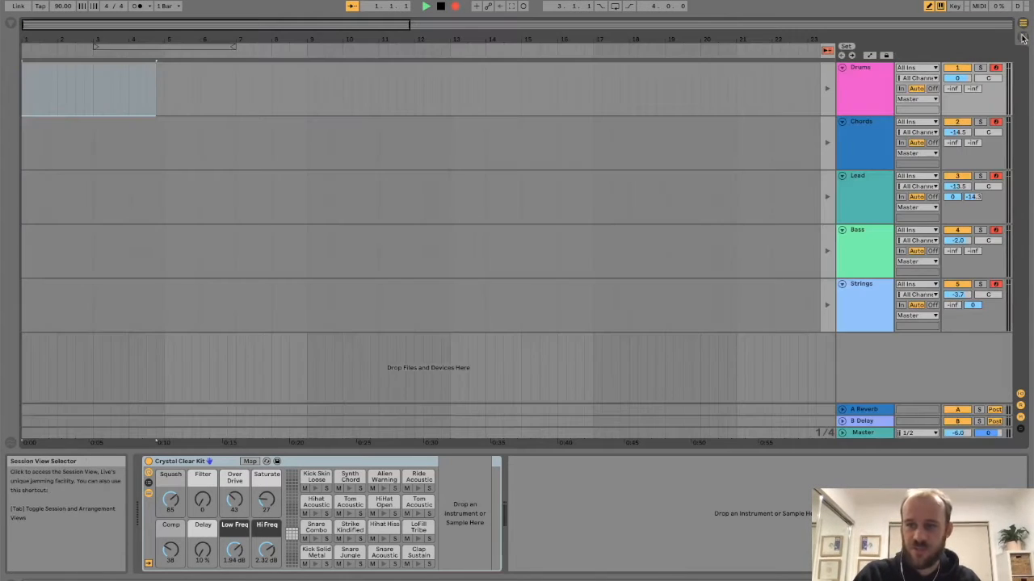
click(1021, 37)
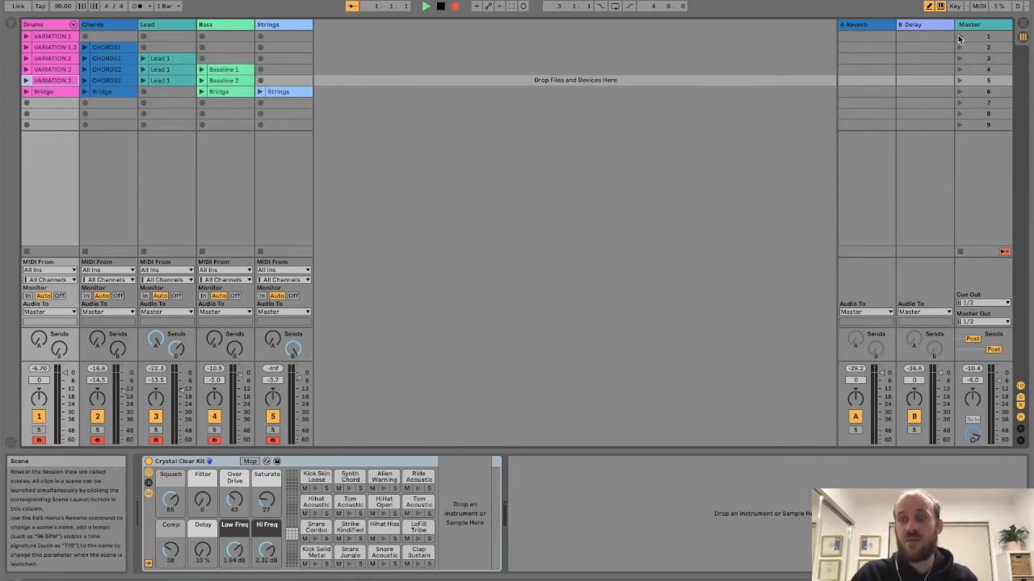
Start recording into the Arrangement with scene 1 playing and check the drum clip being captured on the timeline
click(455, 6)
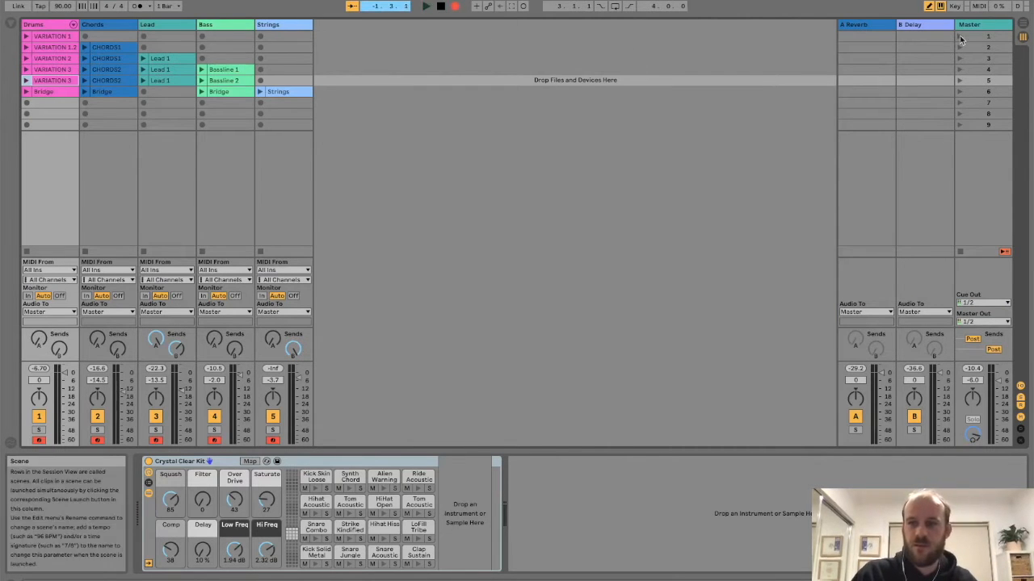
click(960, 37)
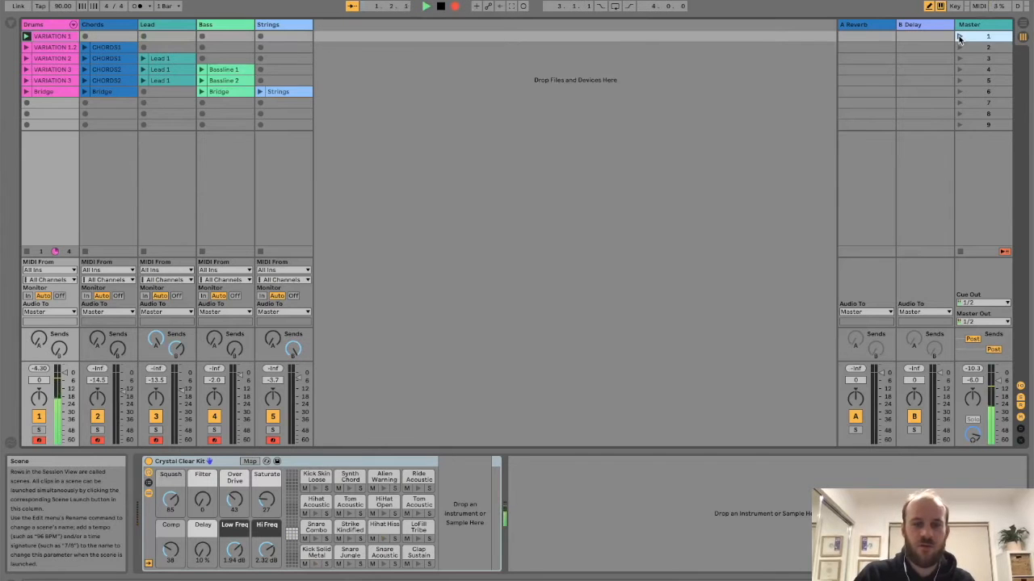
click(1021, 37)
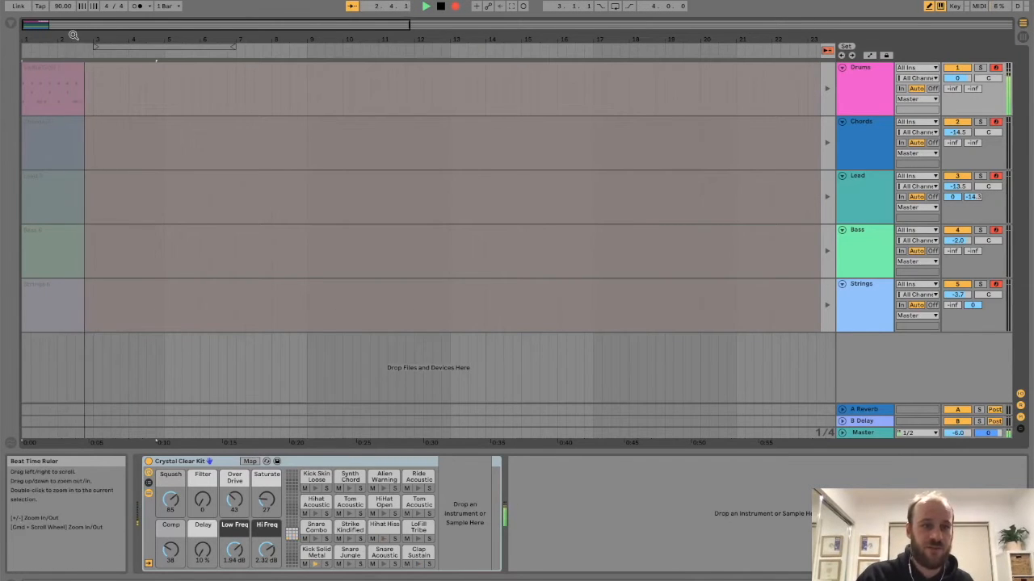
Reset the Drums track's Delay send to its minimum during recording and check the progress in Arrangement View
click(1021, 37)
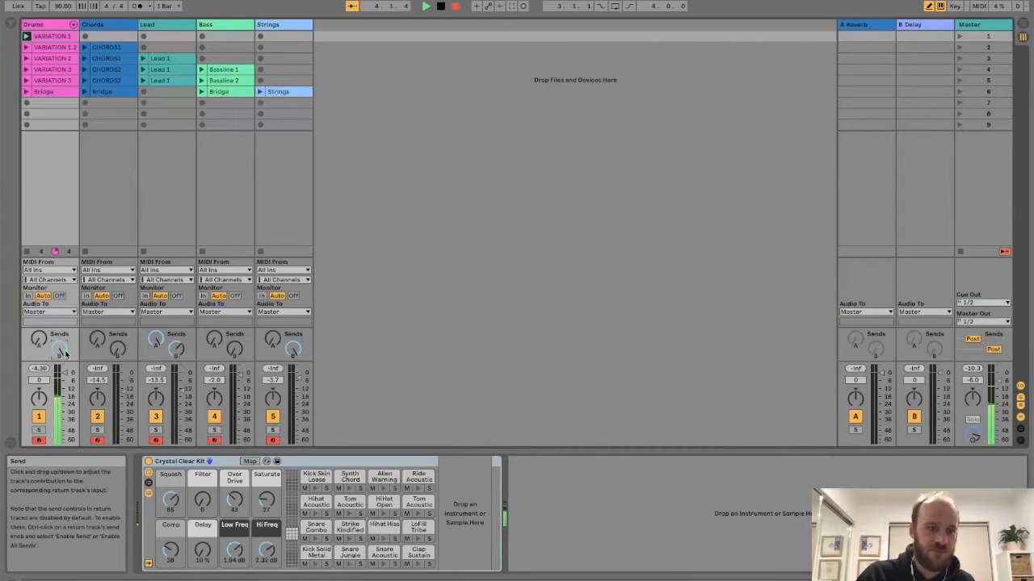
double_click(66, 354)
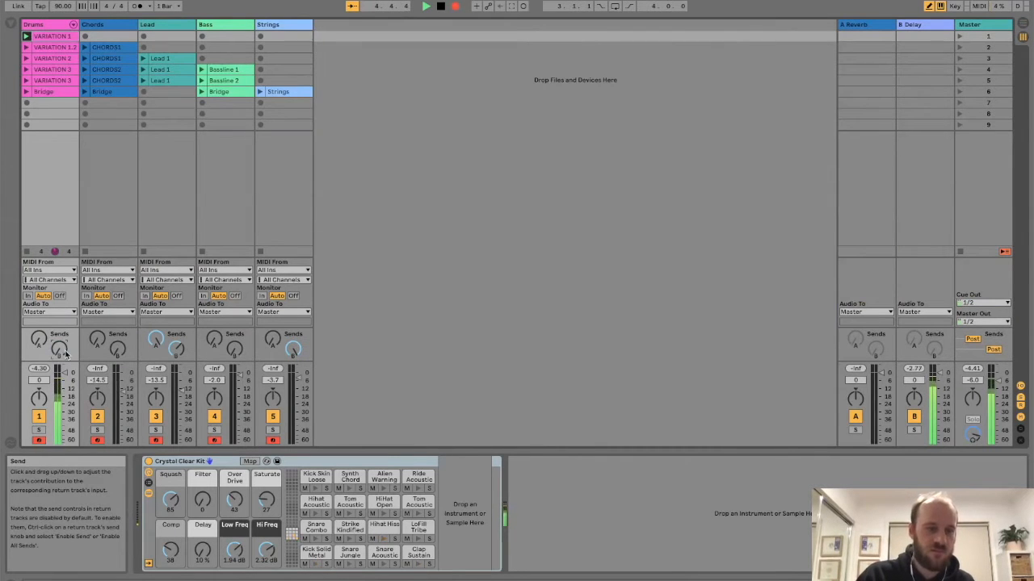
click(1023, 37)
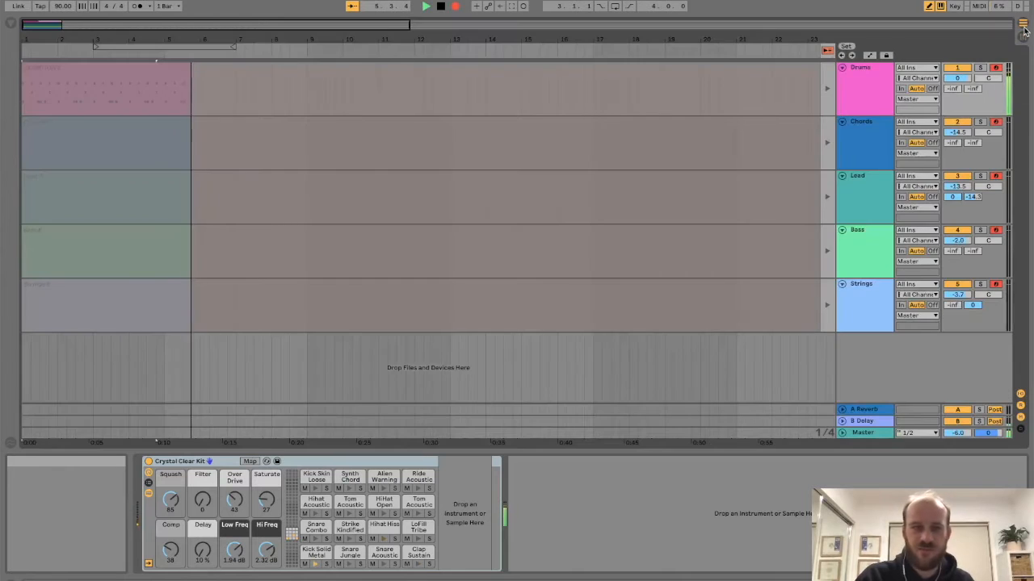
Return to Session View and launch scene 2 while the recording continues
click(1023, 37)
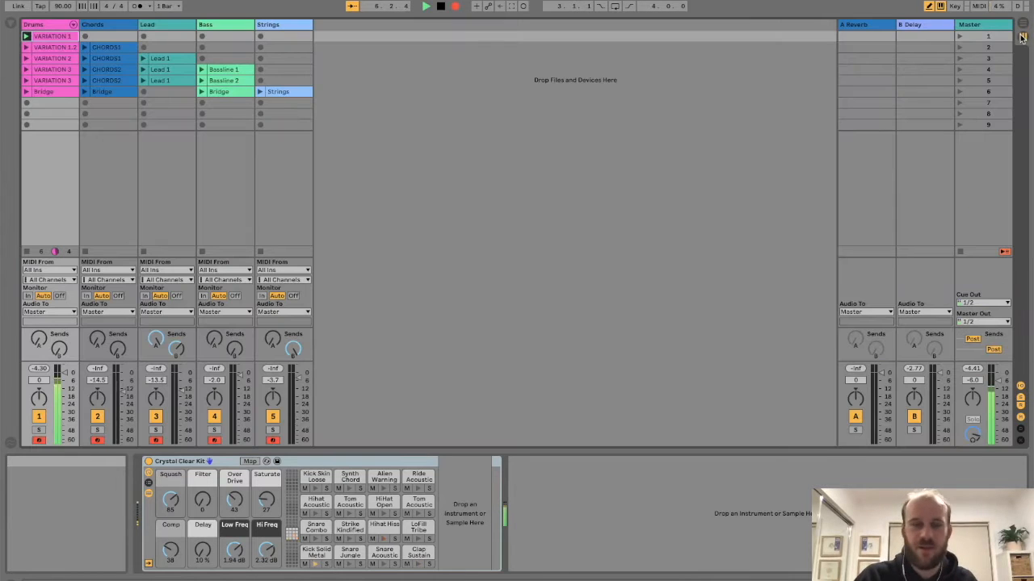
click(960, 48)
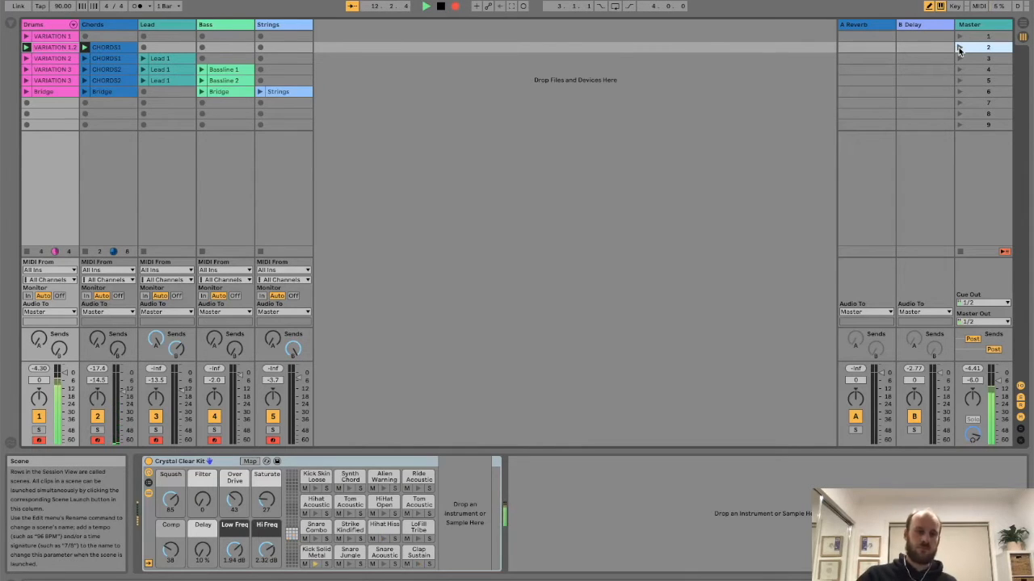
Unfold the Drums track's chains, mute and unmute the Kick Solid chain twice during recording, and fold the chains again
click(73, 25)
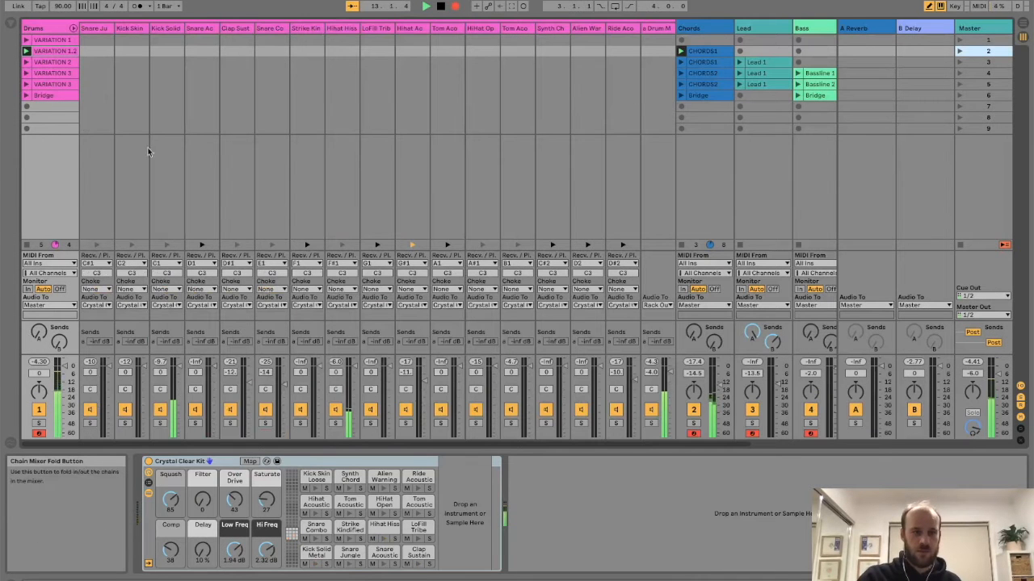
click(160, 409)
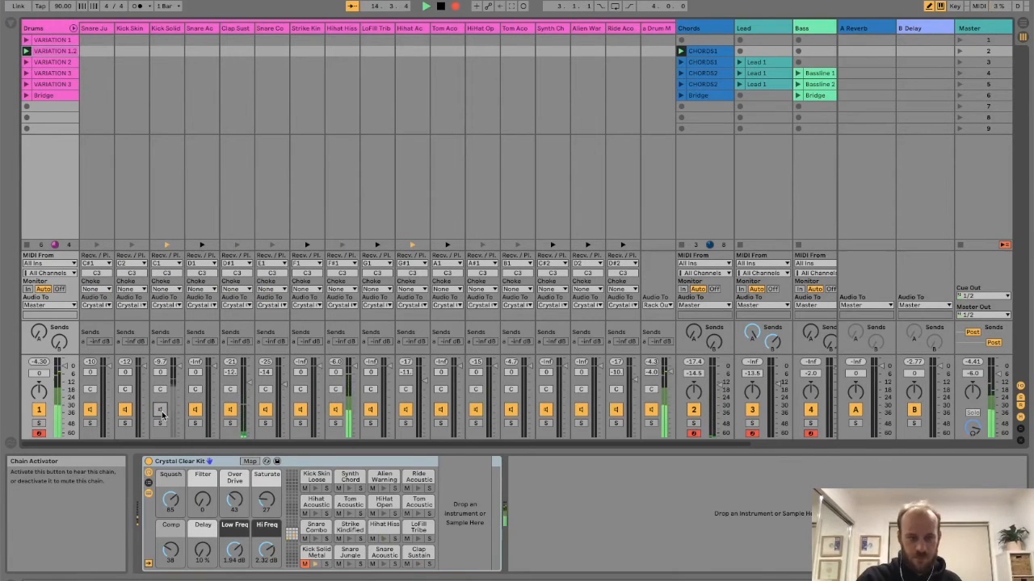
click(160, 409)
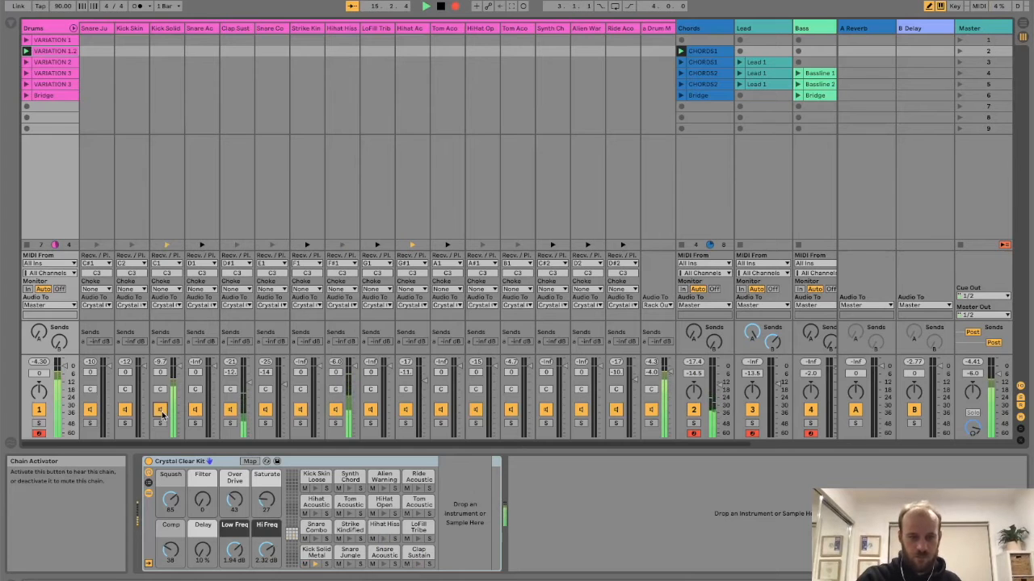
click(160, 409)
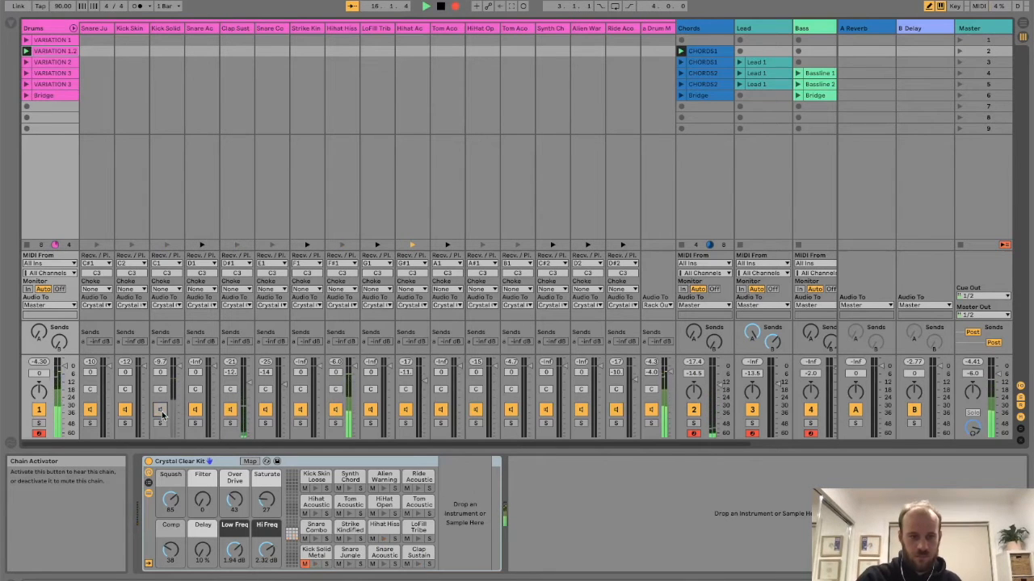
click(159, 410)
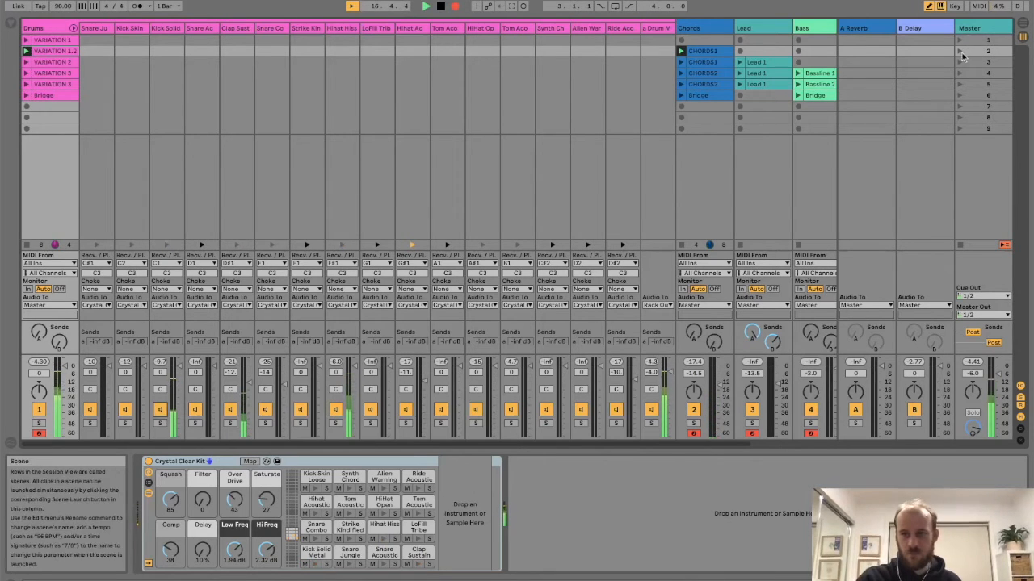
click(72, 29)
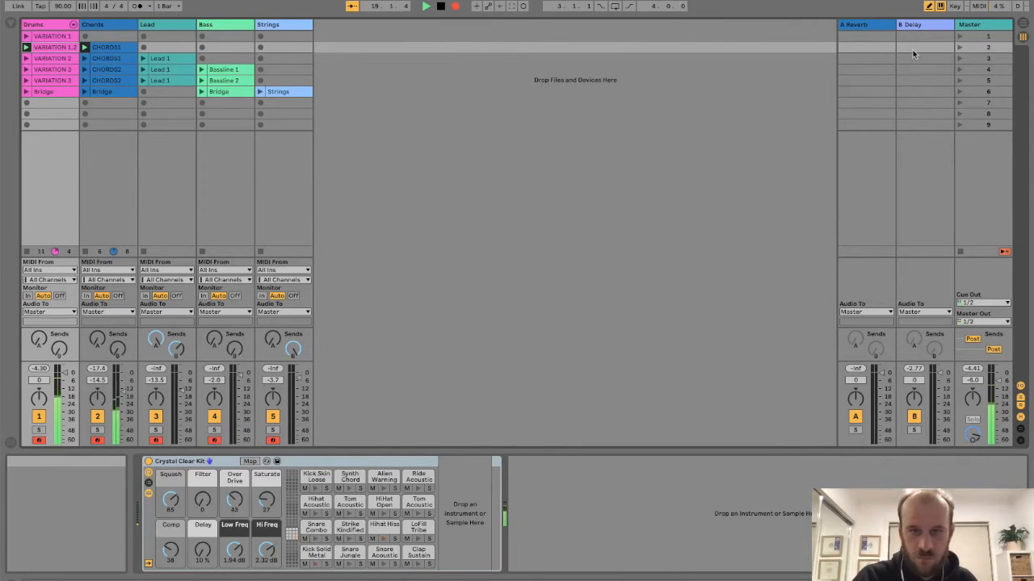
Launch scene 3 and bring in the Bass track's Bridge clip over it
click(958, 59)
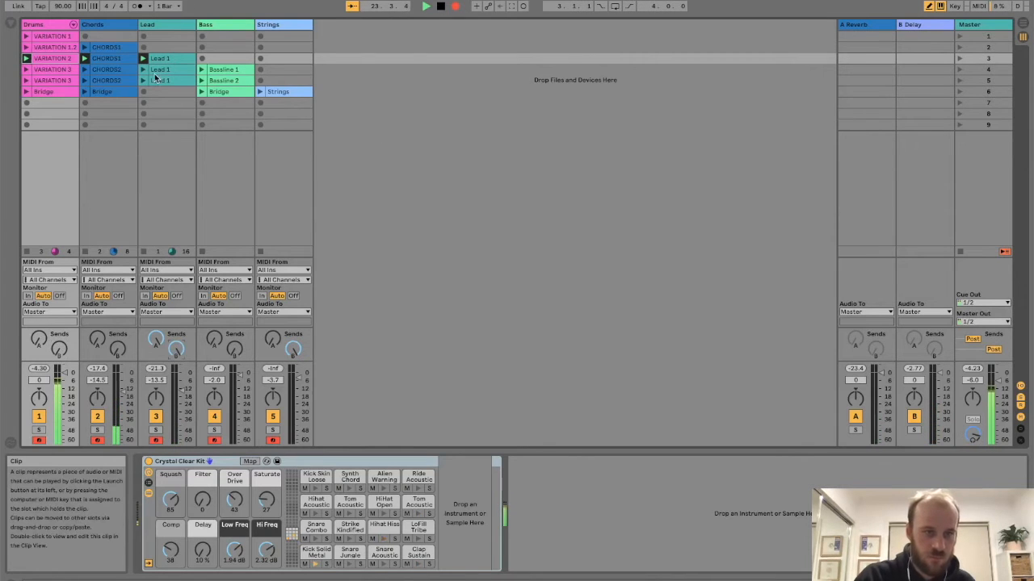
click(202, 91)
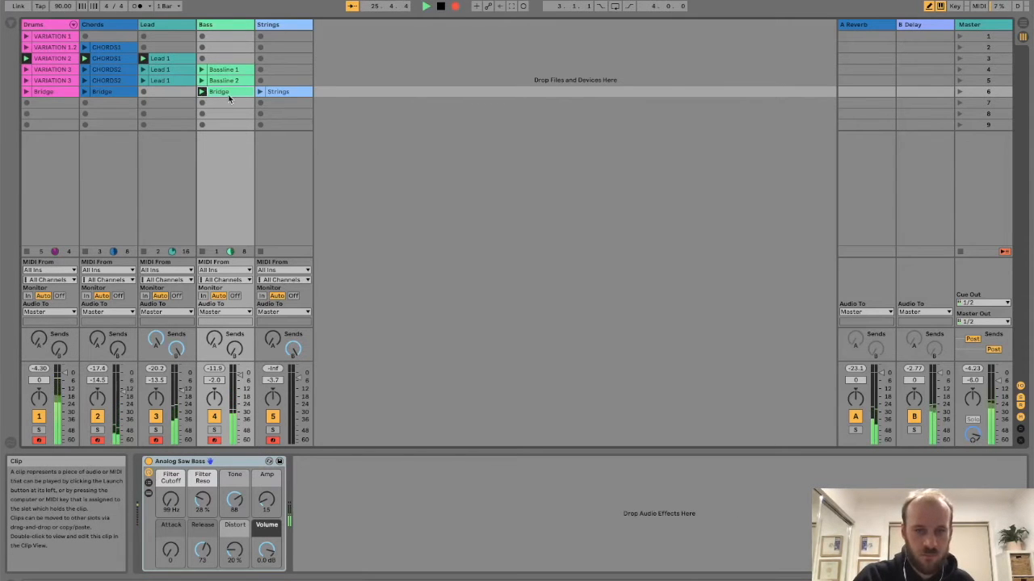
Launch scene 4 followed by scene 5 and look over the Drums chains while recording
click(959, 70)
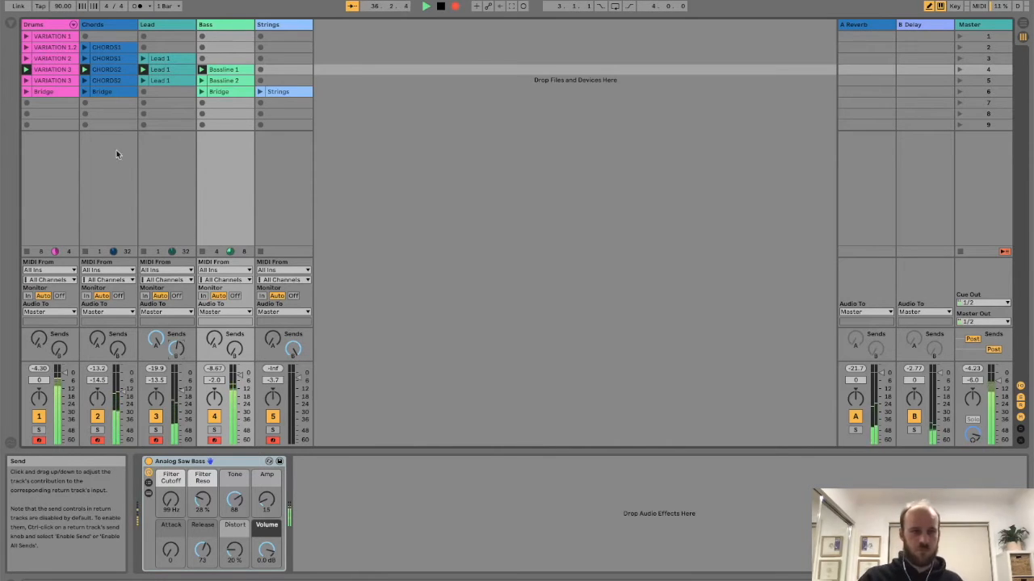
click(959, 80)
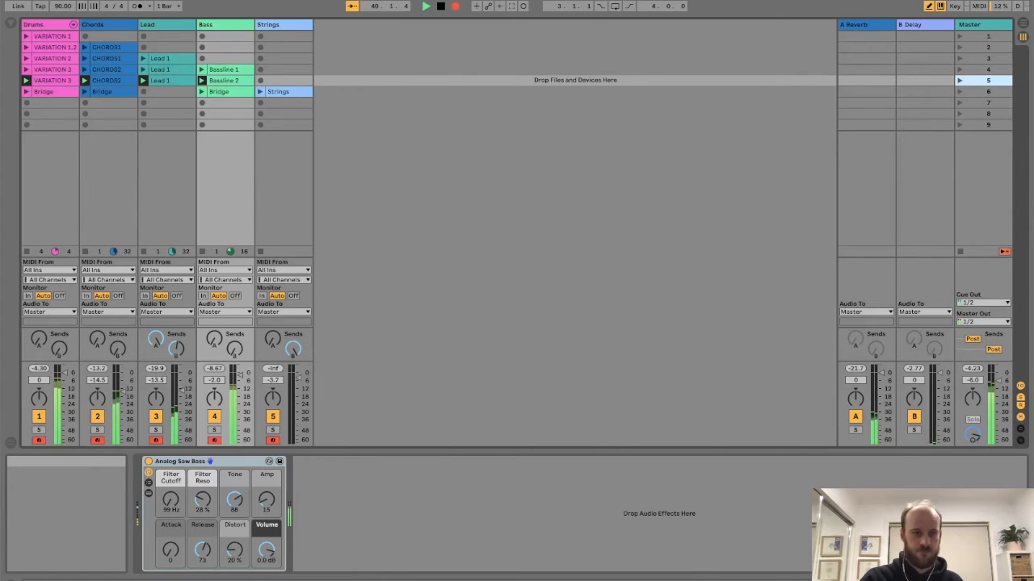
click(73, 25)
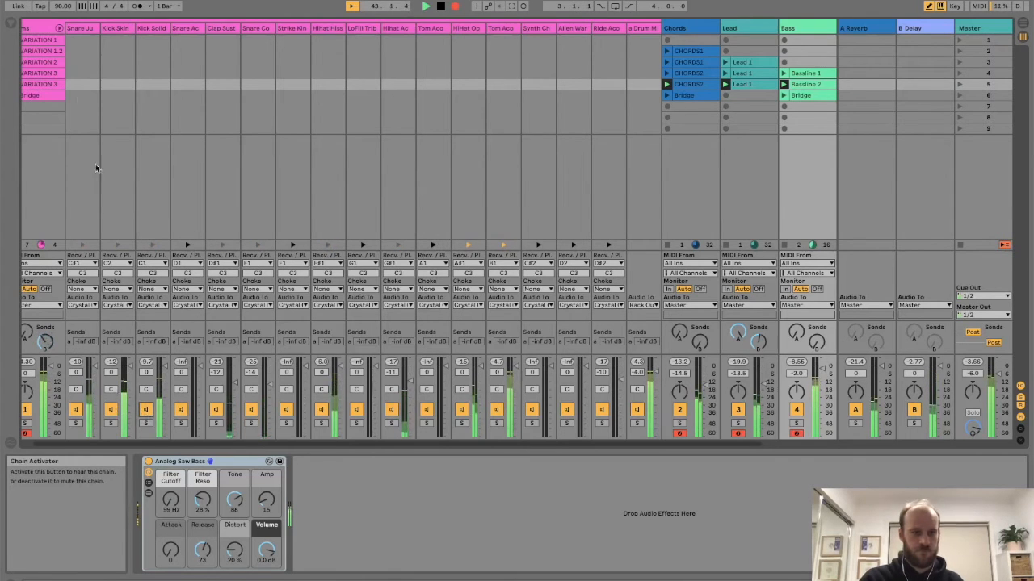
click(59, 29)
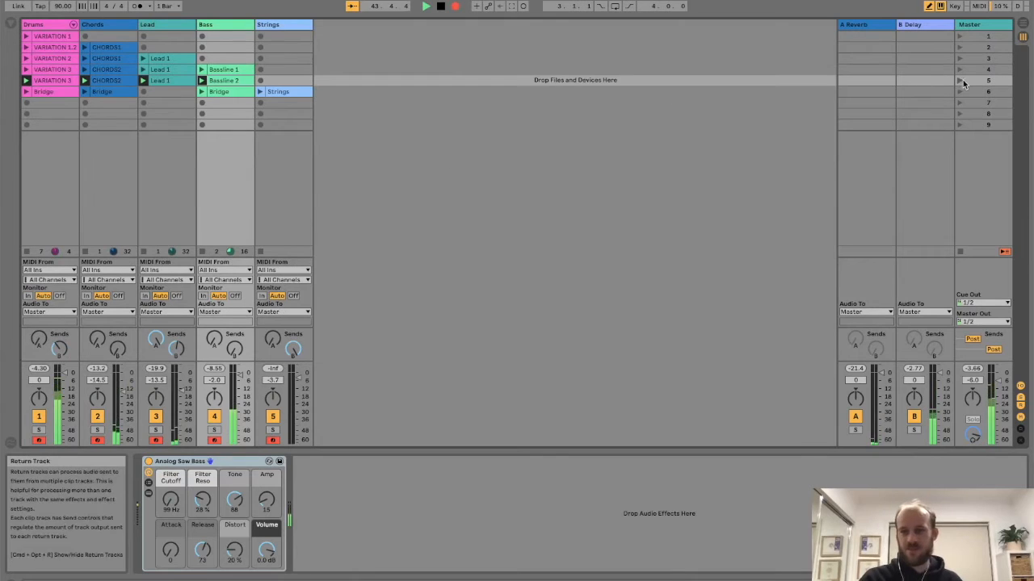
Launch scene 6 and mute the Drums track for a moment before unmuting it
click(959, 93)
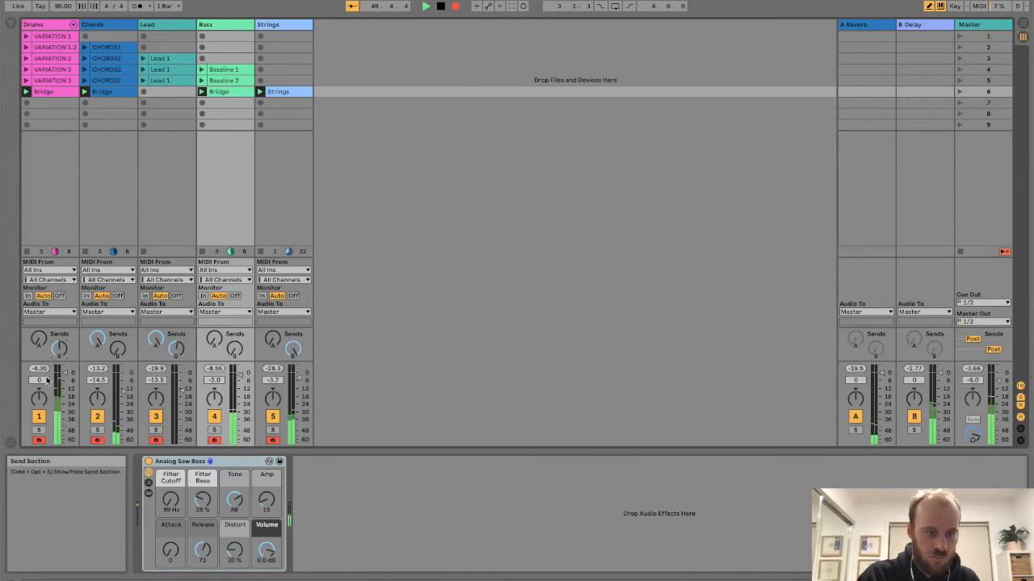
click(39, 417)
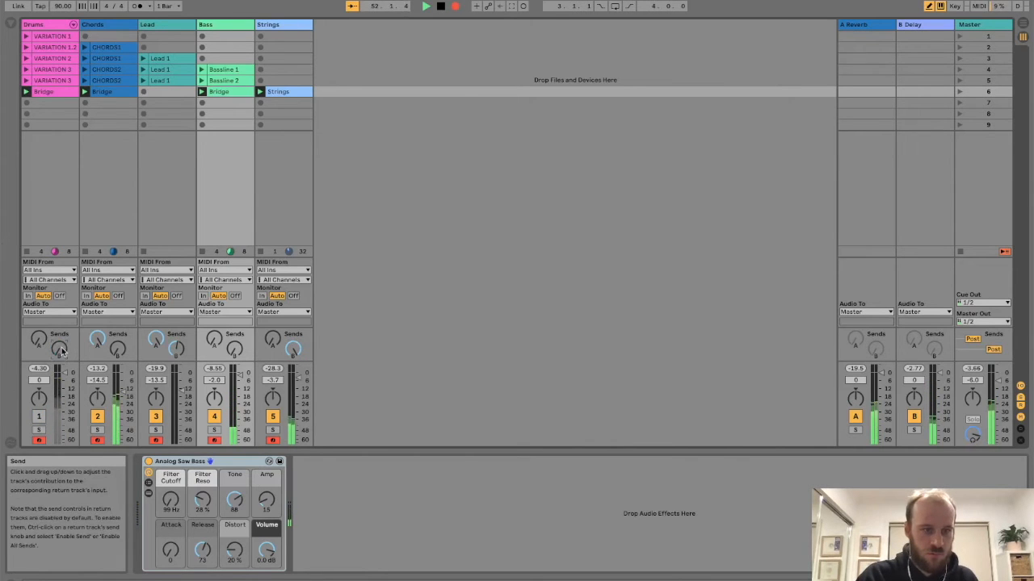
click(39, 417)
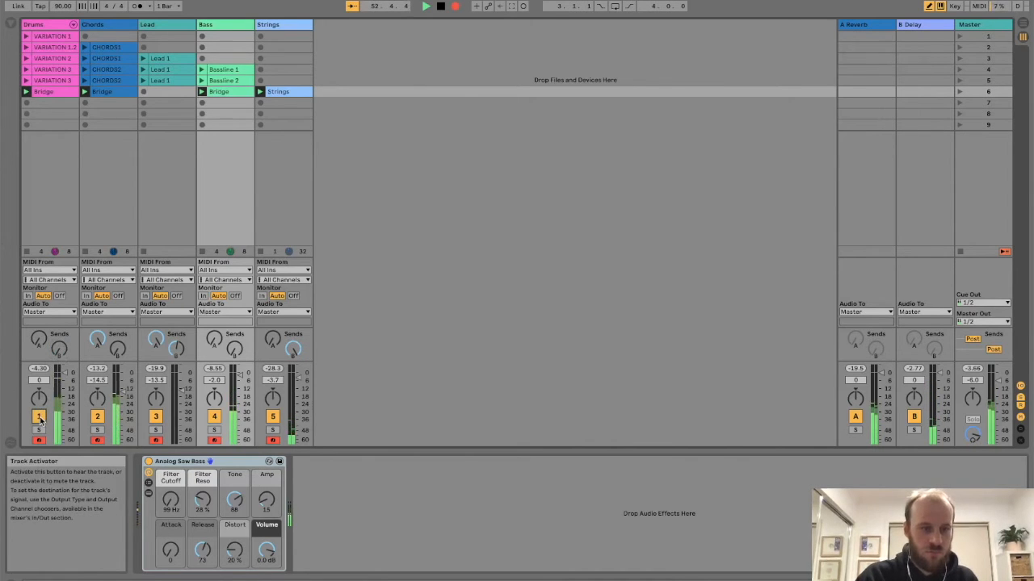
Launch scene 4 again to end the performance, stop recording and show the whole recording in Arrangement View
click(959, 69)
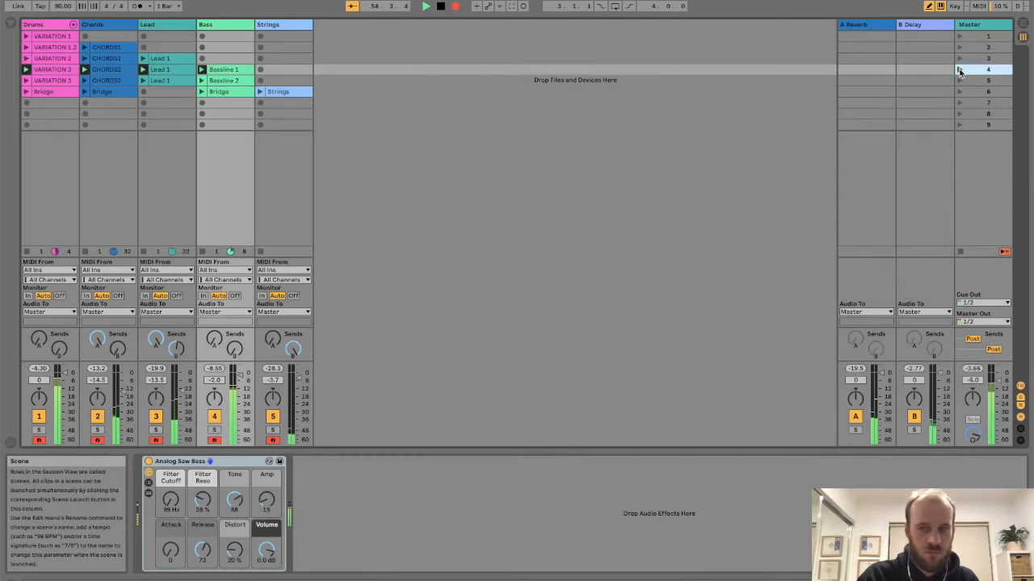
key(super+space)
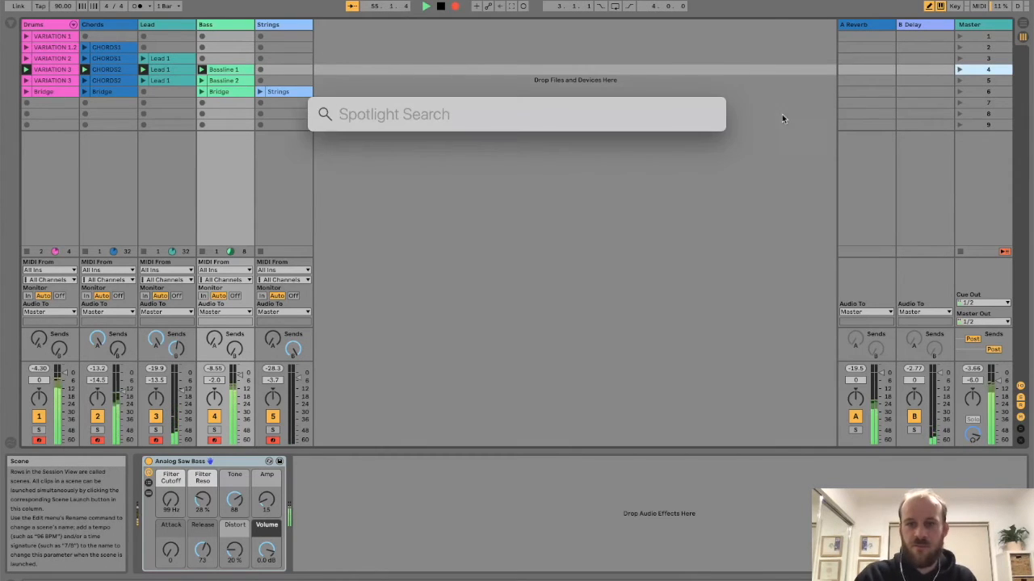
key(Escape)
click(1022, 23)
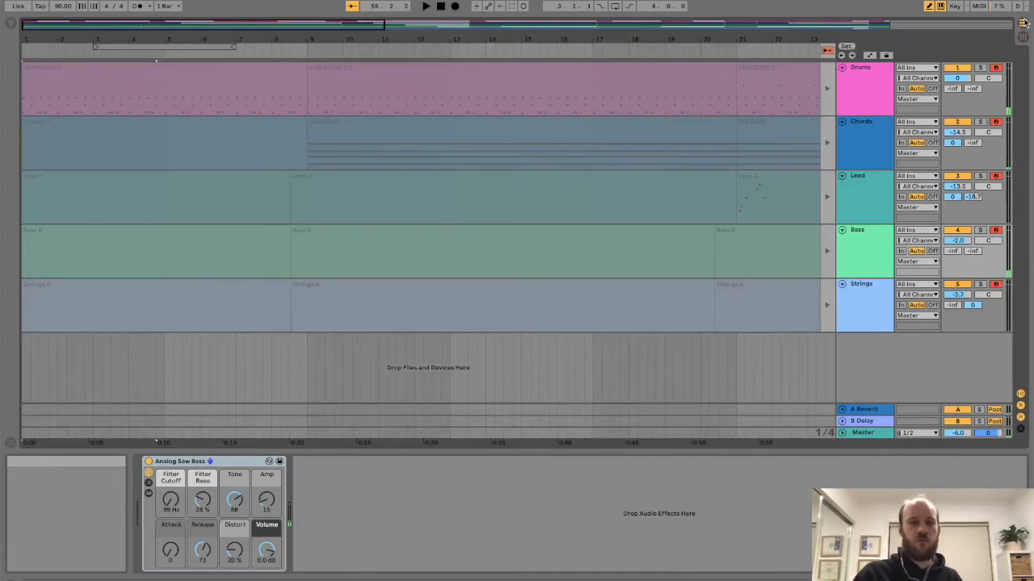
double_click(318, 23)
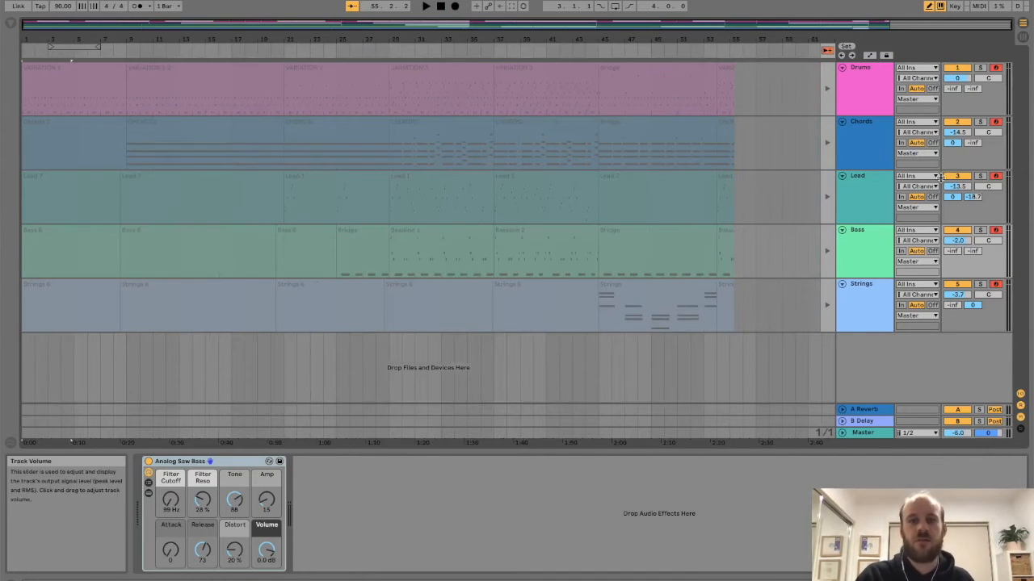
Test playback of the recording and switch the Drums, Chords, Lead, Bass and Strings tracks back to their Arrangement clips
key(space)
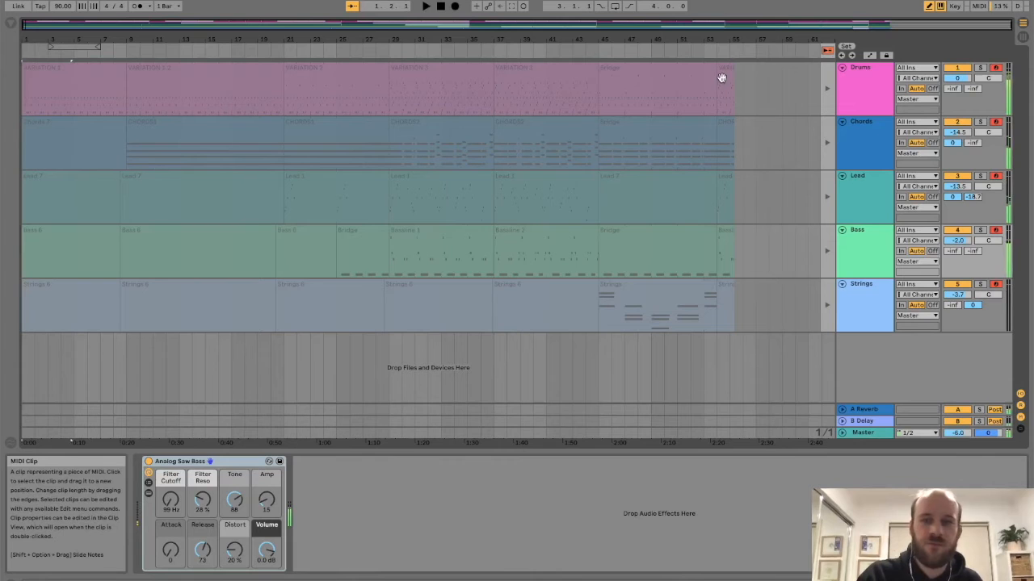
click(47, 86)
key(space)
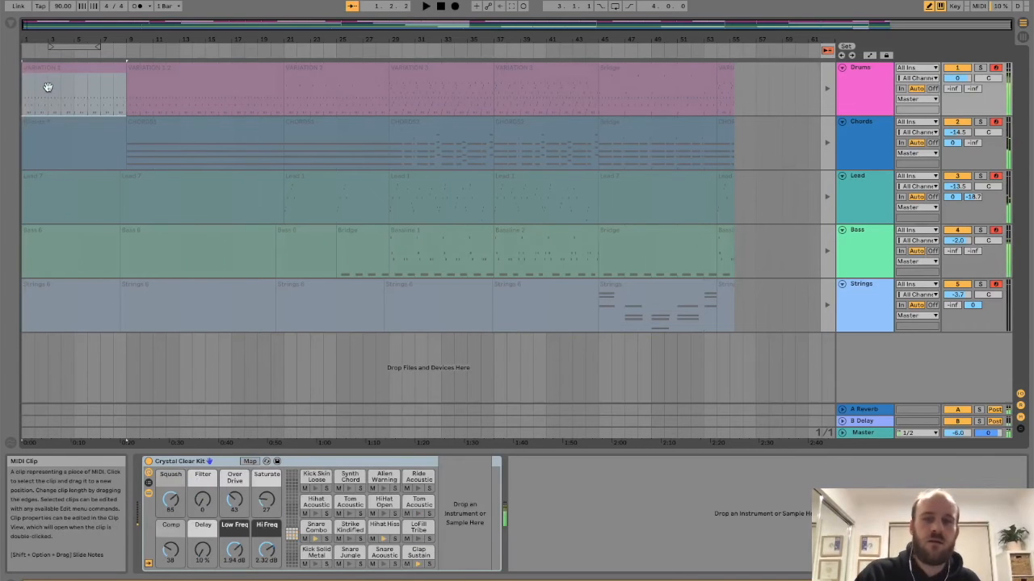
click(827, 87)
click(826, 143)
click(826, 196)
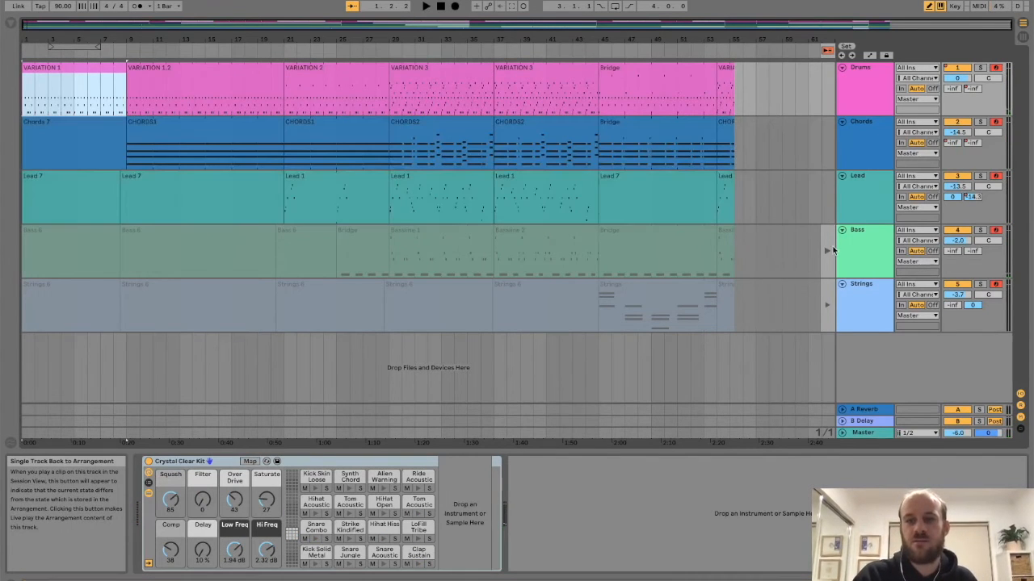
click(826, 250)
click(826, 305)
Play the recorded arrangement and compare how it runs in Session View and Arrangement View
click(1022, 38)
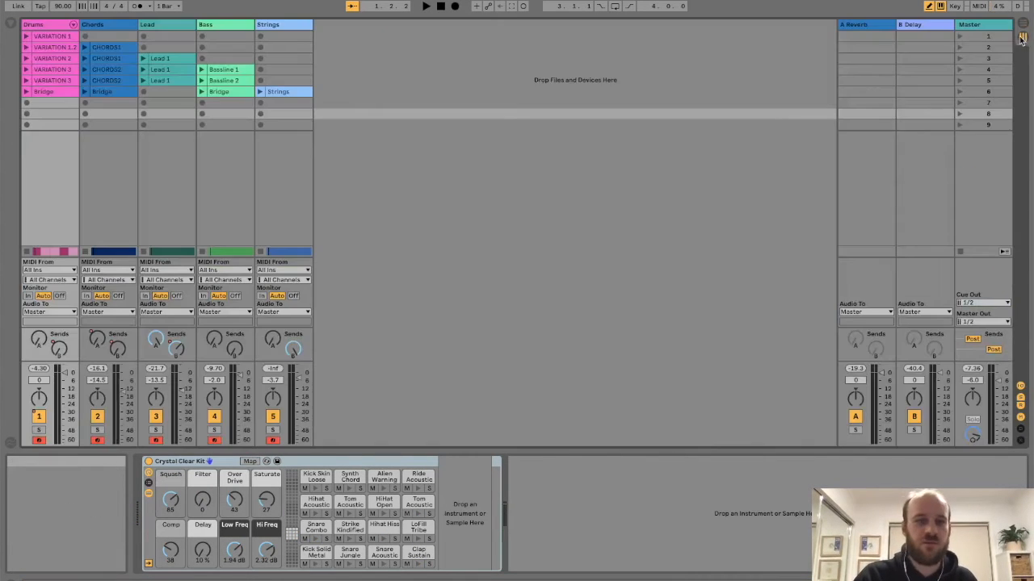
key(space)
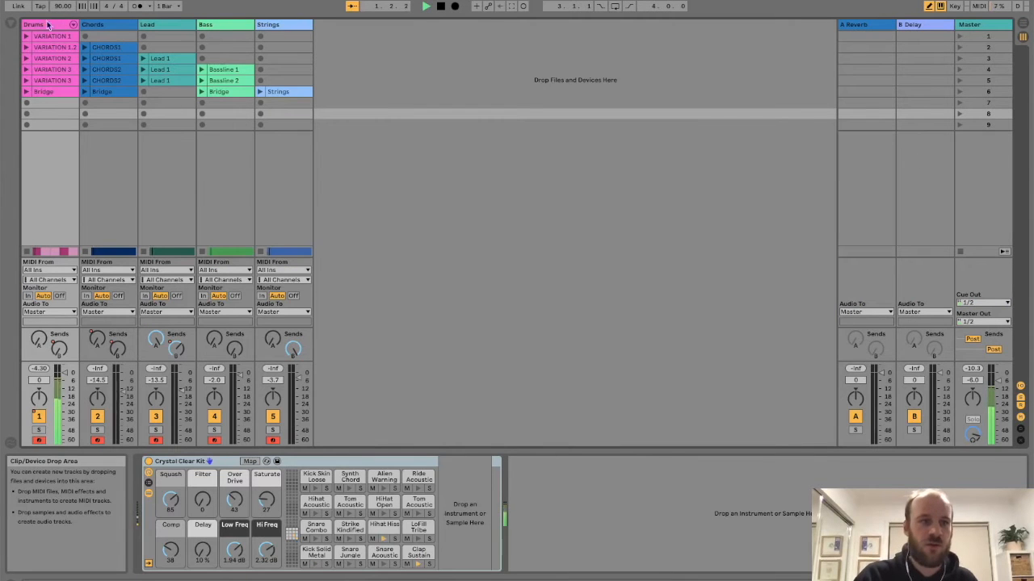
click(1022, 26)
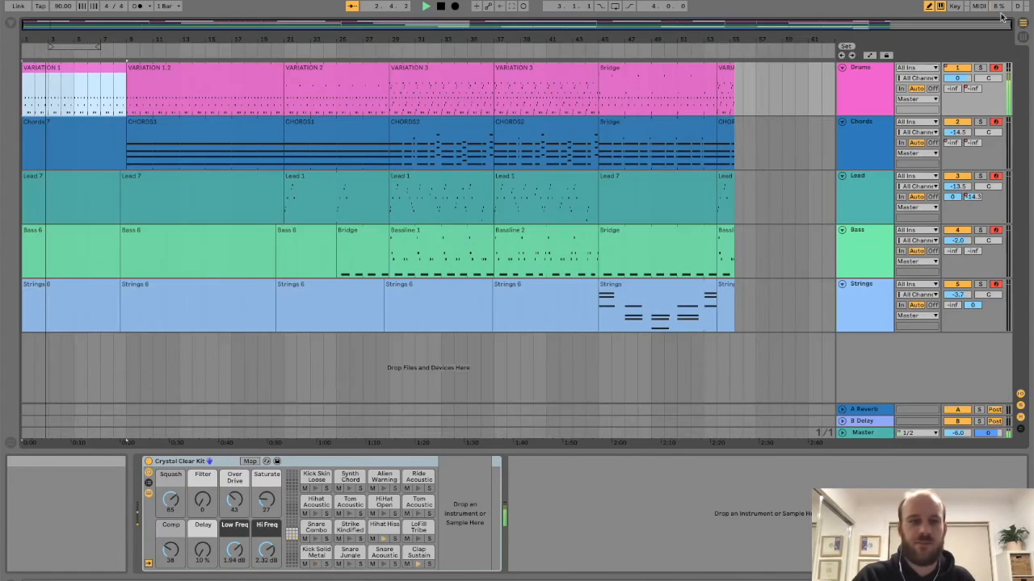
Stop playback and delete the empty clips starting at bar 1 on the Chords, Lead, Bass and Strings tracks
click(66, 136)
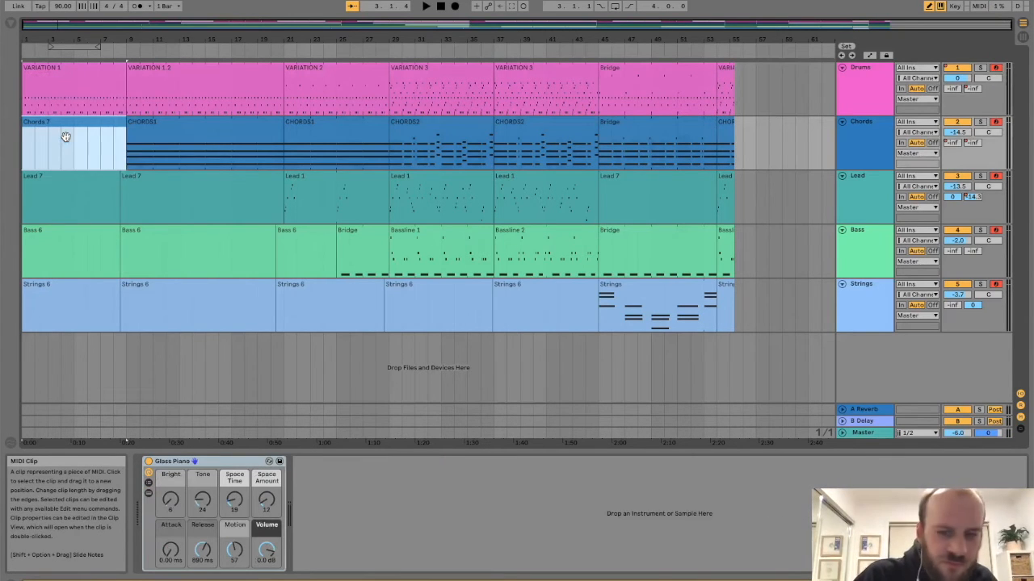
drag(66, 137, 69, 178)
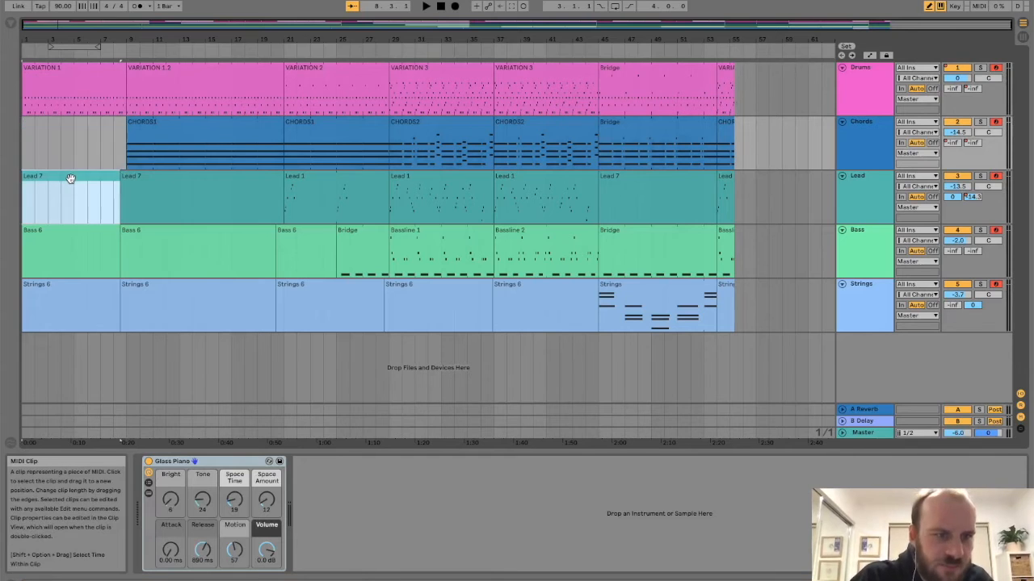
drag(70, 226, 67, 298)
Delete the empty Lead, Bass and Strings clips lying beneath the drums' VARIATION 1.2 section
click(221, 196)
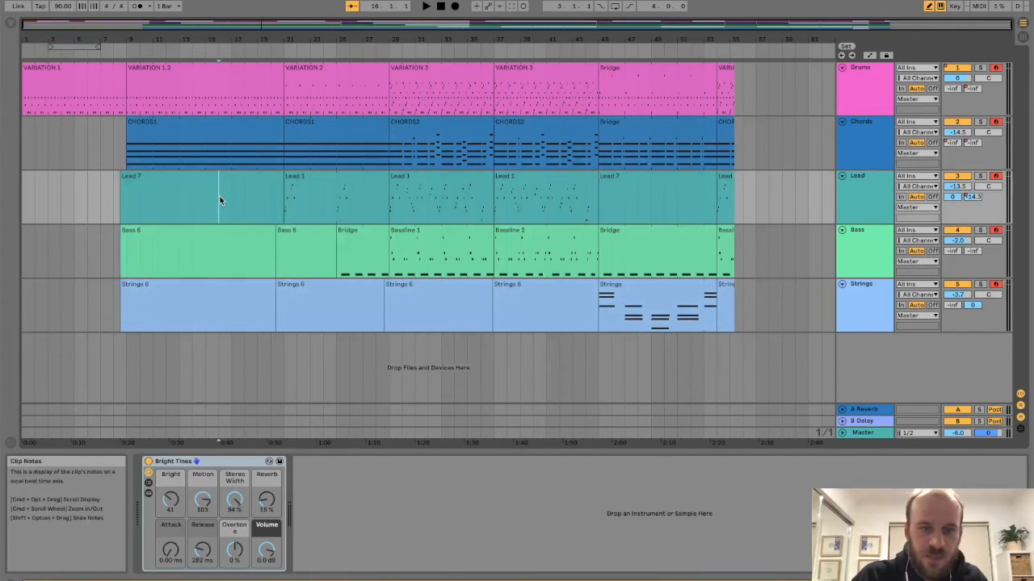
click(175, 182)
drag(174, 182, 166, 295)
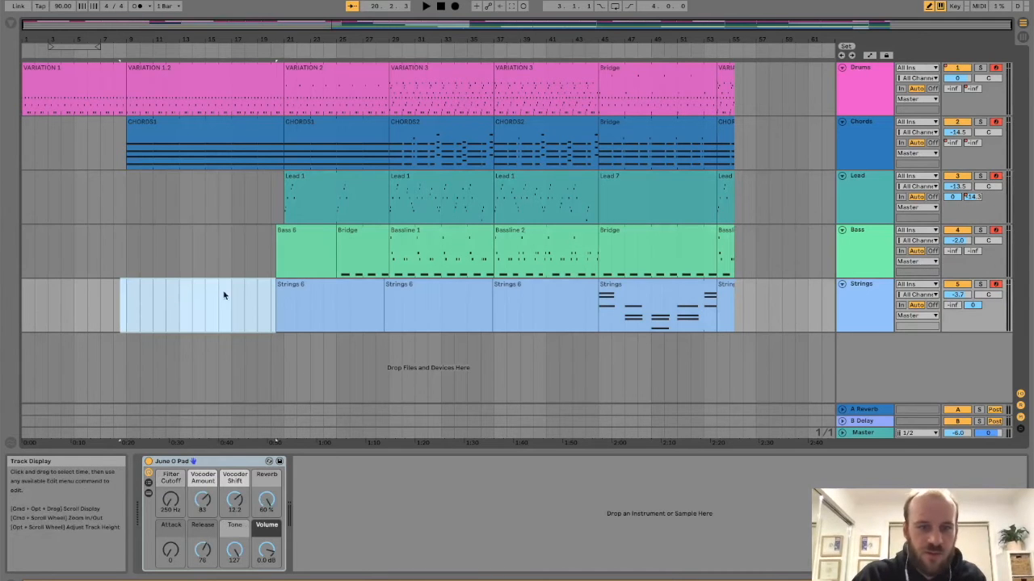
Delete the empty Bass clip before its Bridge, the empty Strings clips before the Strings part, and the short one after it
click(305, 247)
drag(305, 247, 307, 294)
click(445, 301)
key(Delete)
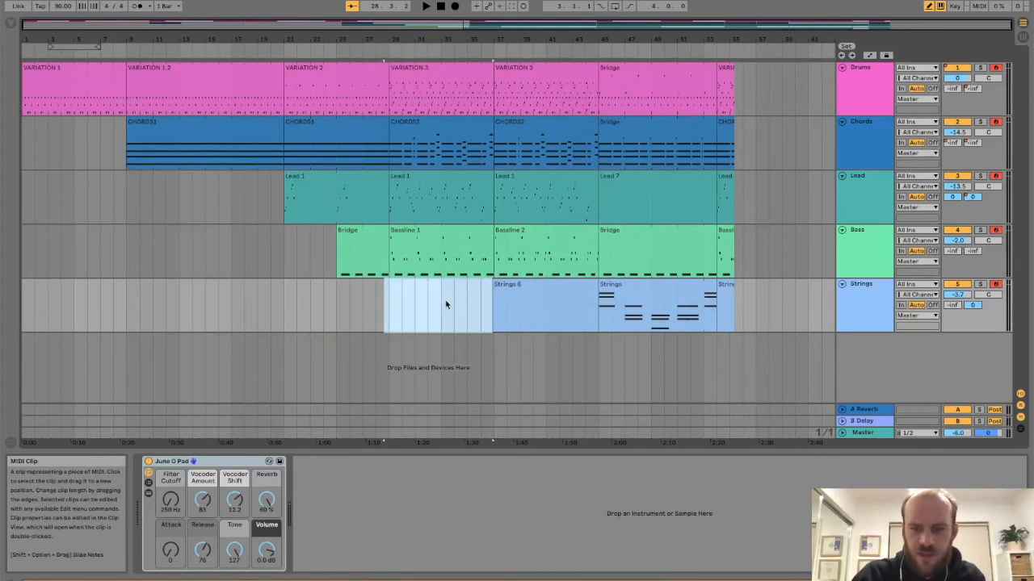
click(554, 296)
key(Delete)
click(725, 295)
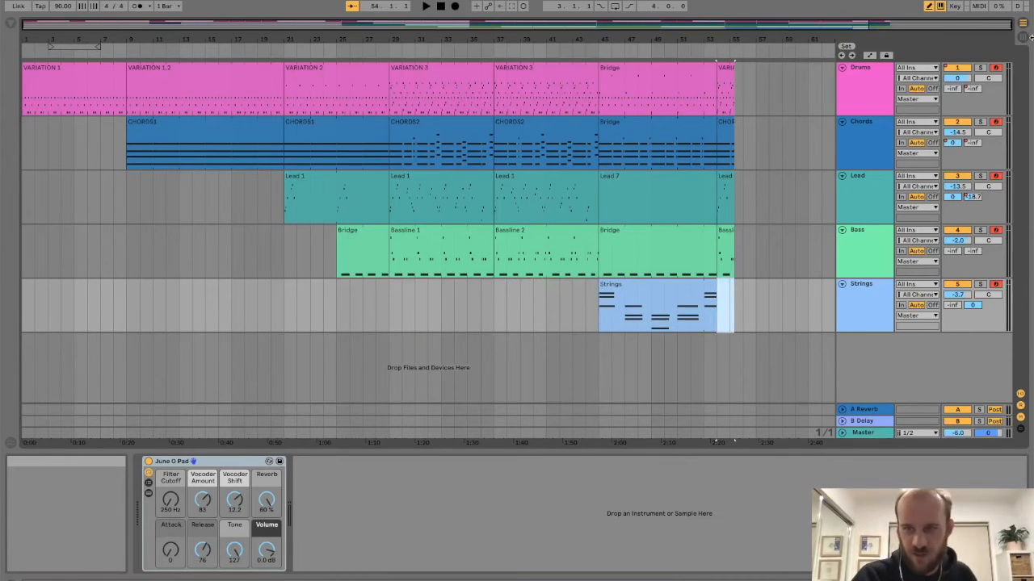
Glance at Session View, return to the Arrangement and play the cleaned-up timeline from its first drum clip
click(1023, 38)
click(1022, 22)
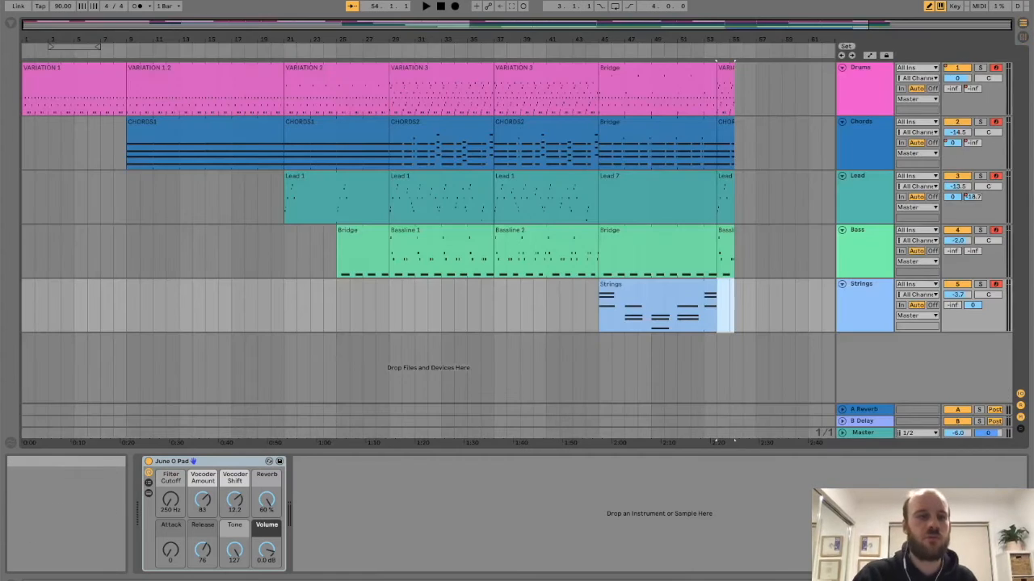
click(34, 83)
key(super+space)
key(Escape)
key(space)
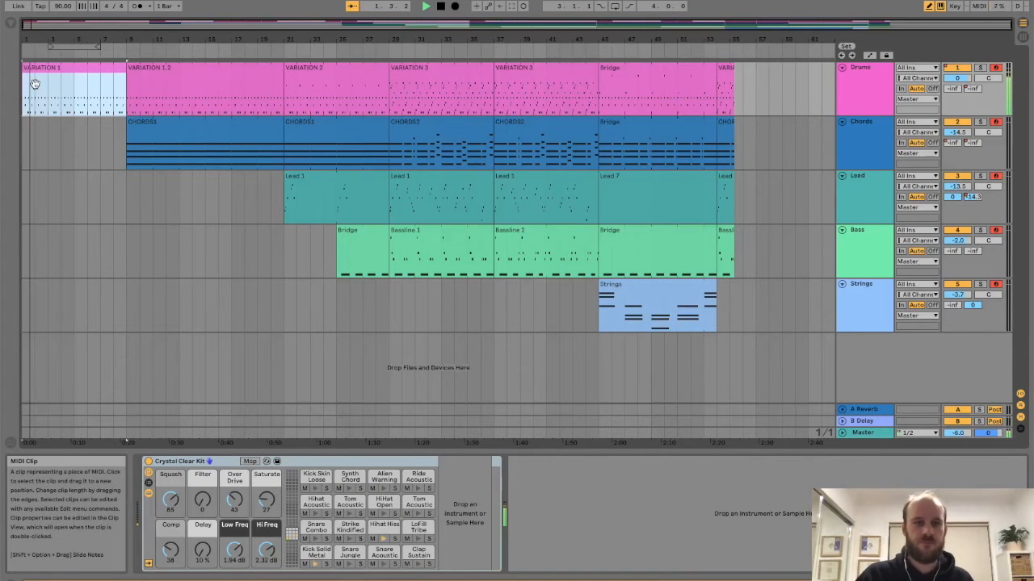
Select the drums' VARIATION 1.2 clip and stop playback
click(136, 76)
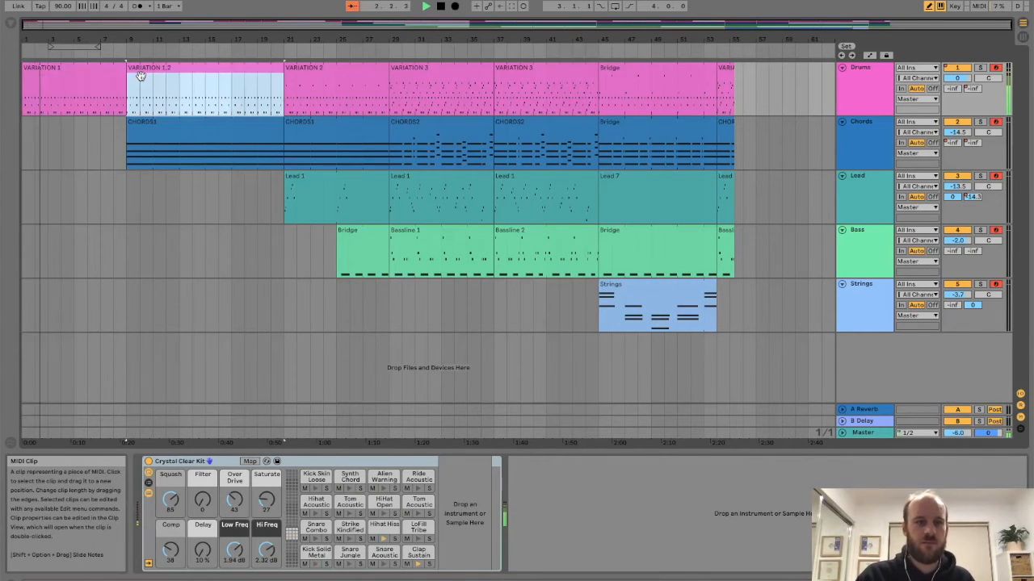
key(space)
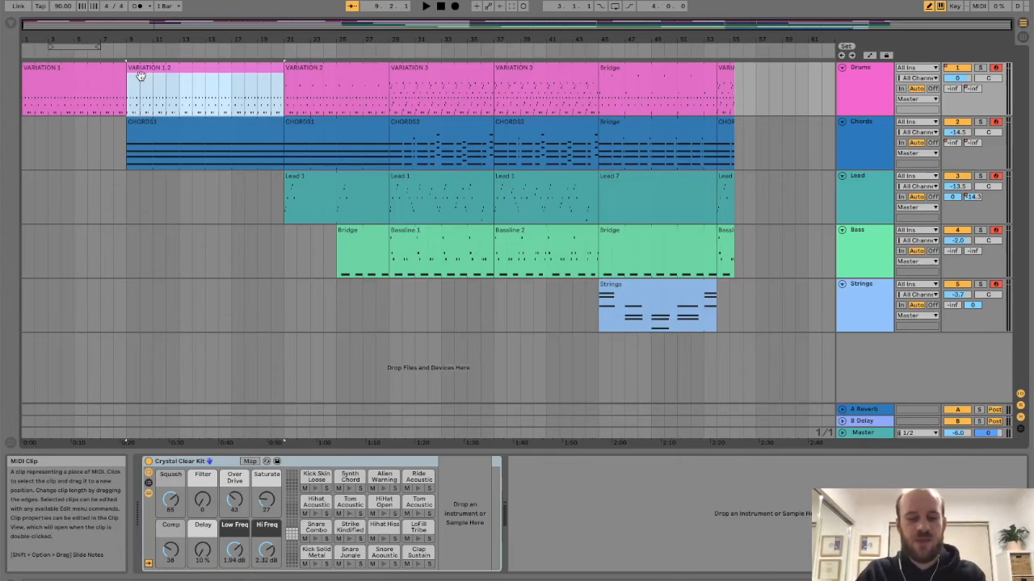
Insert a new MIDI track and move it below the Strings track
key(super+shift+r)
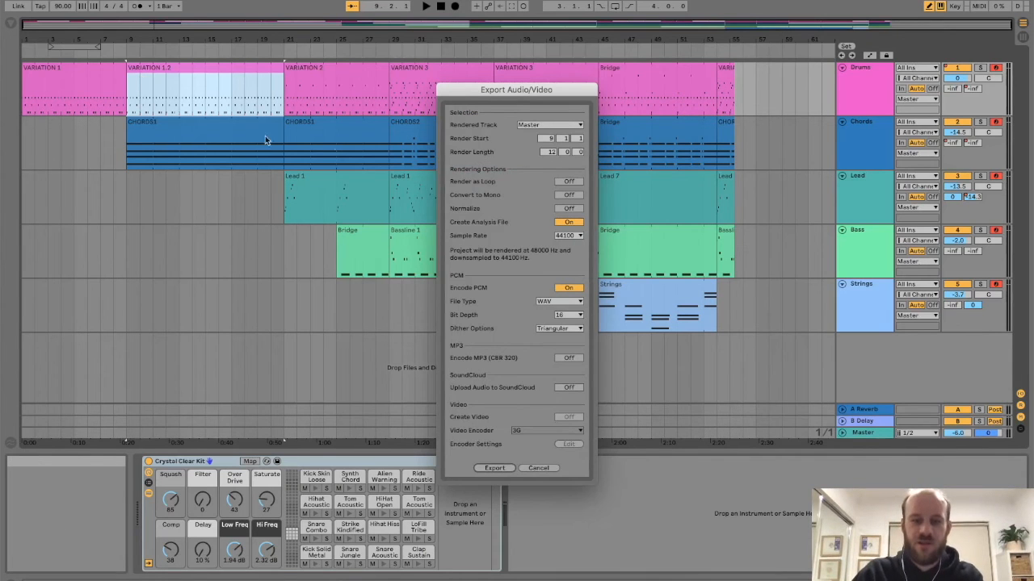
click(555, 467)
key(super+shift+t)
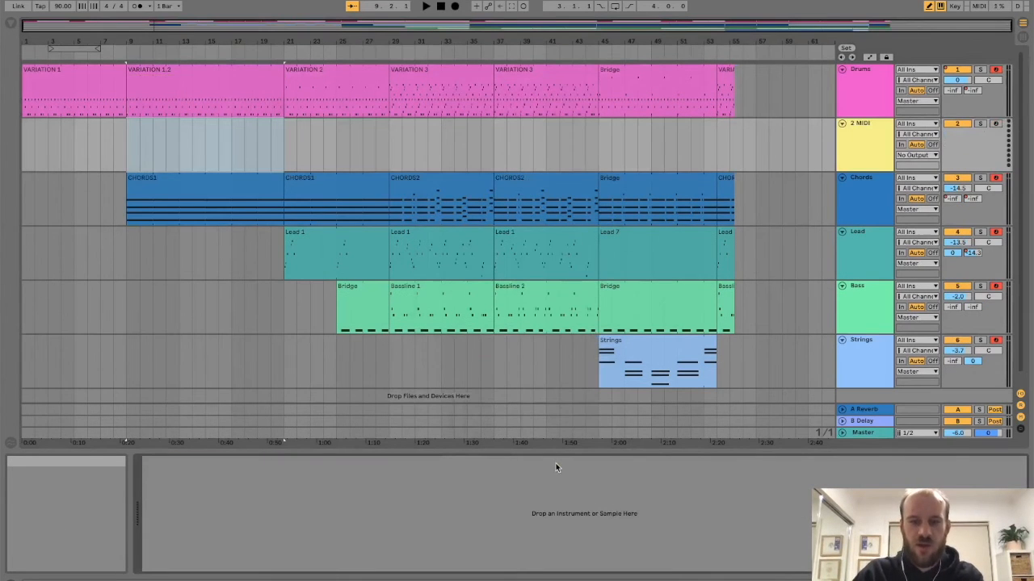
drag(859, 133, 881, 381)
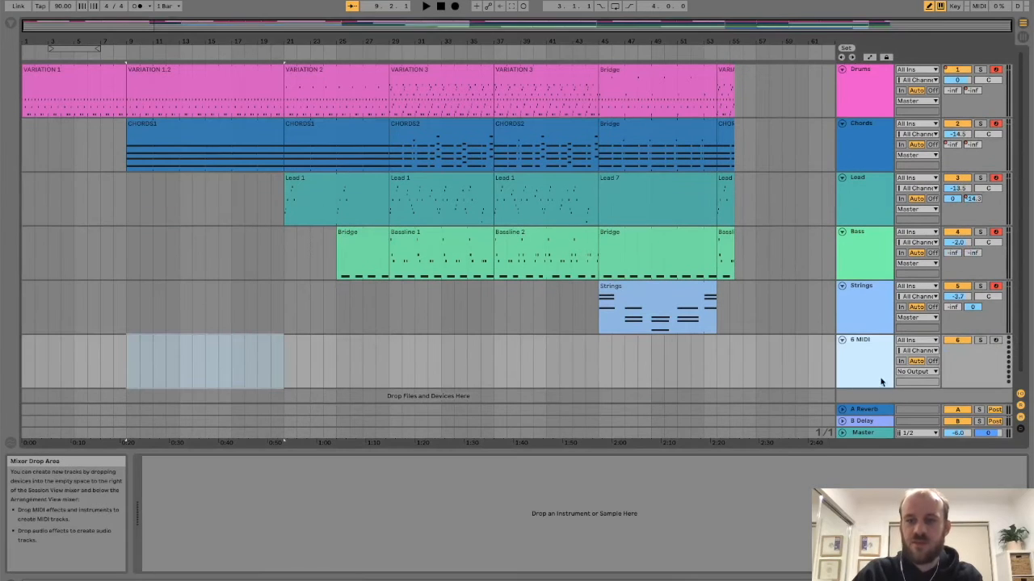
Browse the Percussive Instrument Rack presets and preview 808 Pitch Boom, Drubb Stabs and Jojobell
click(12, 25)
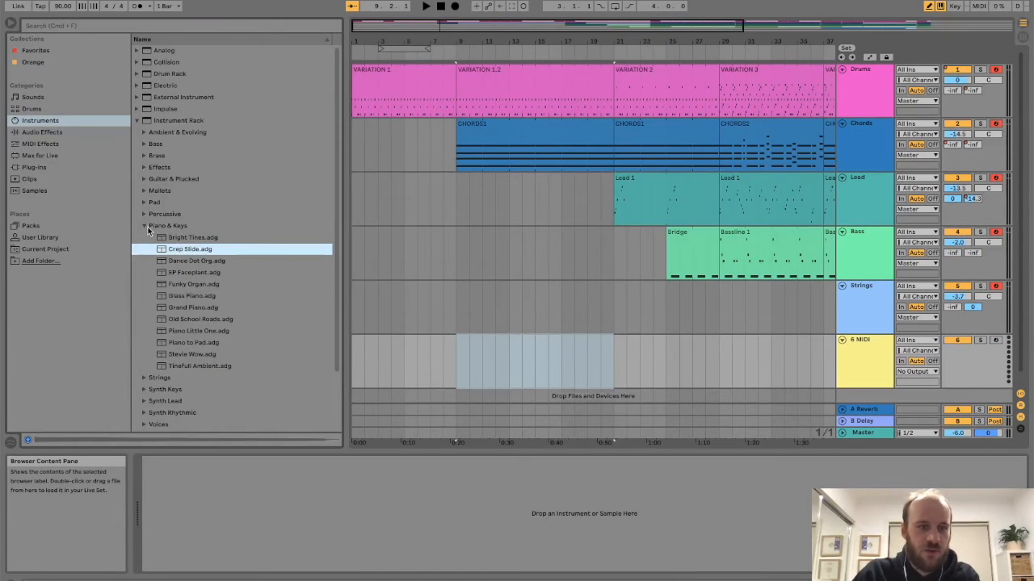
click(145, 226)
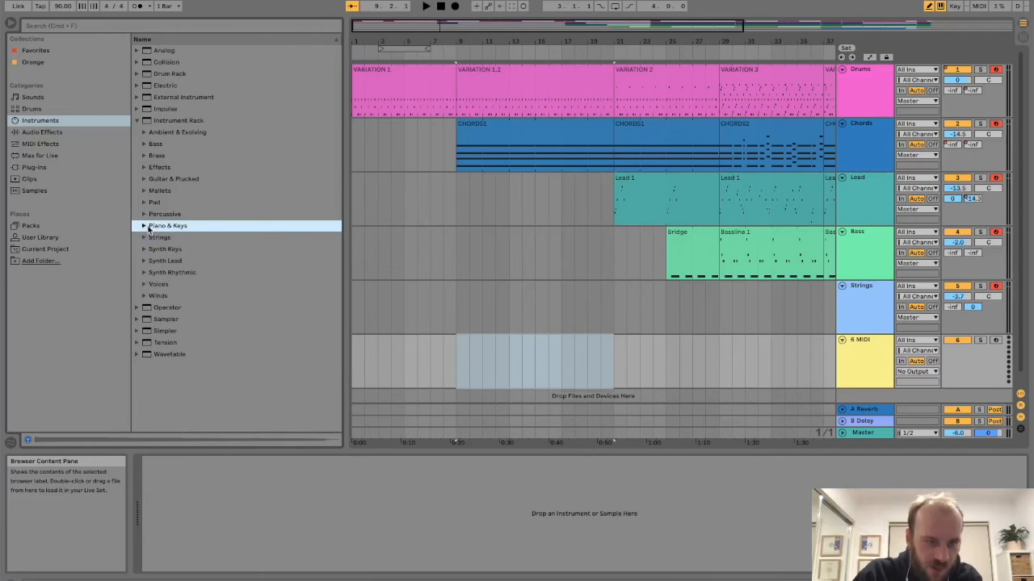
click(143, 214)
click(155, 229)
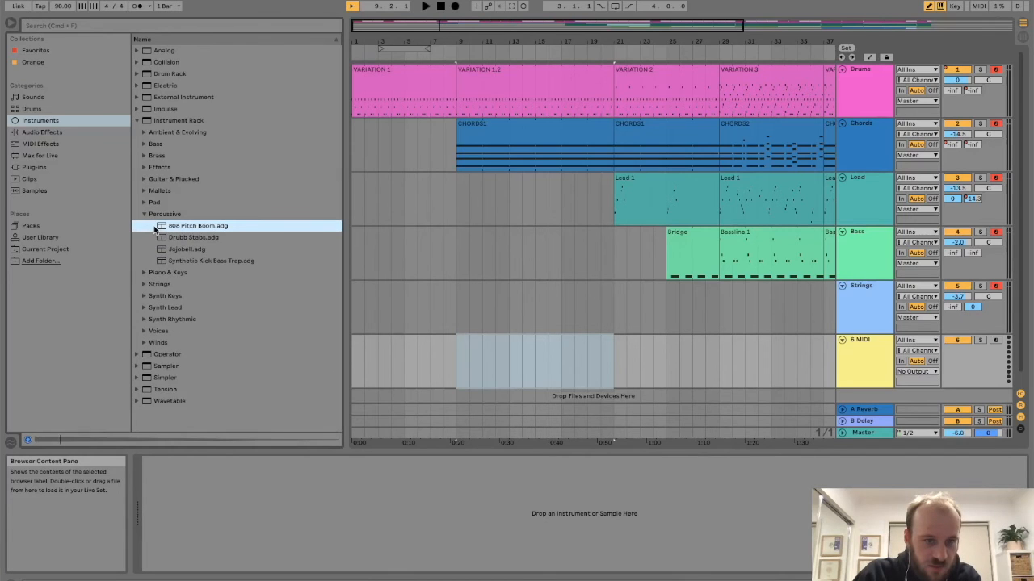
click(165, 239)
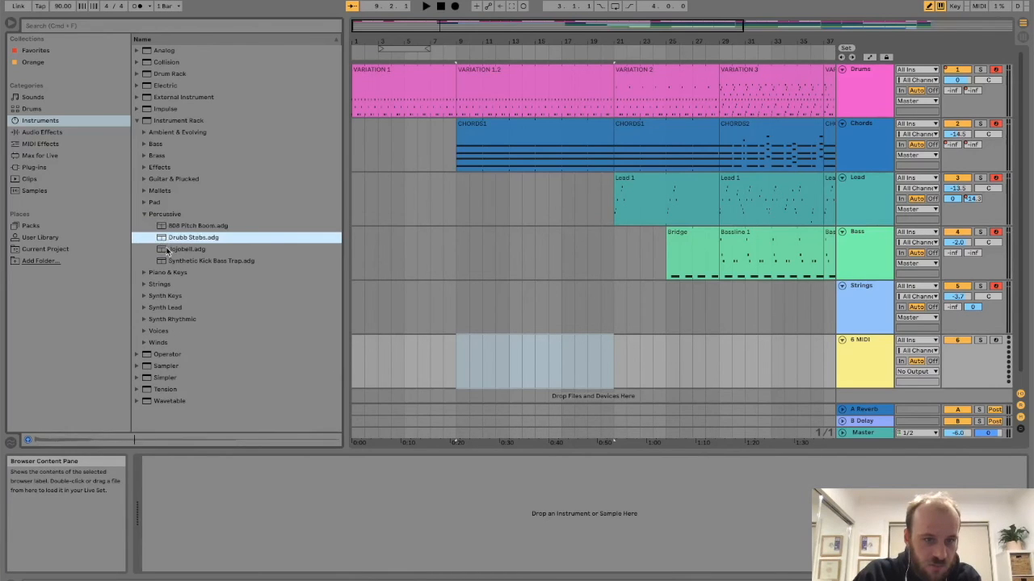
click(167, 251)
click(144, 214)
click(144, 214)
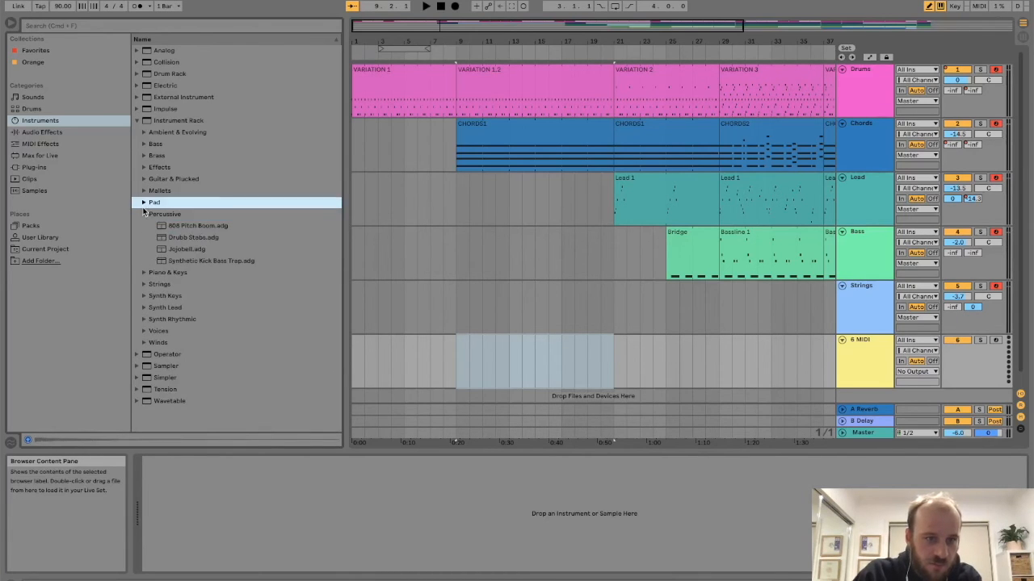
click(144, 214)
Load the It Happened One Night Strings rack onto the new MIDI track and close the browser
click(144, 237)
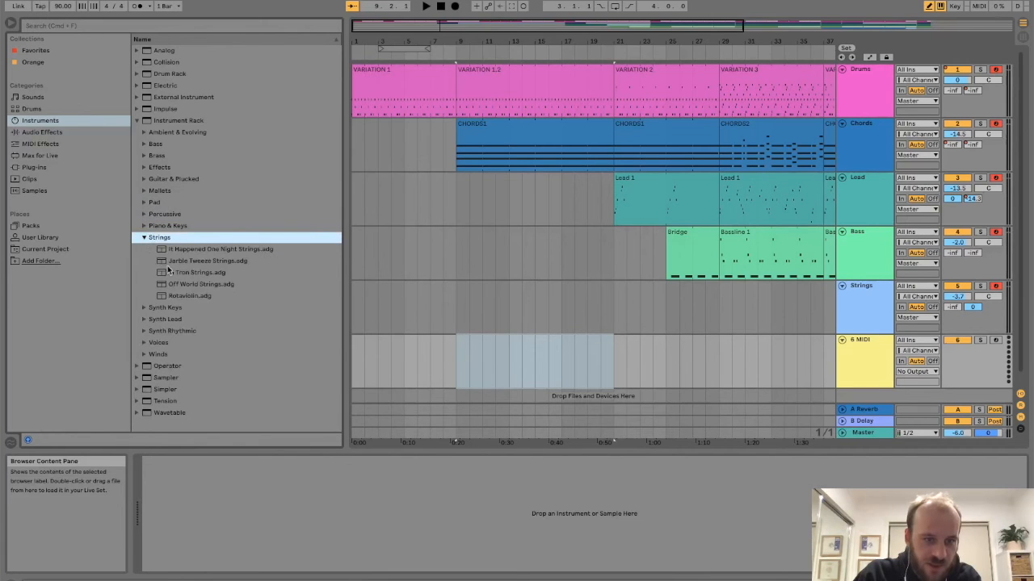
click(189, 250)
drag(871, 383, 871, 383)
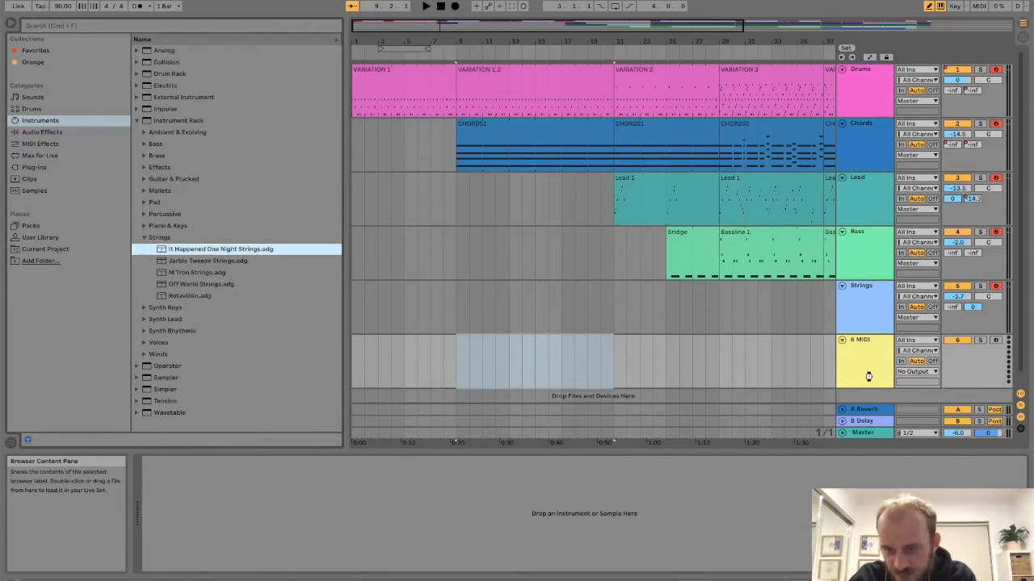
scroll(569, 300, right, 5)
scroll(569, 301, down, 1)
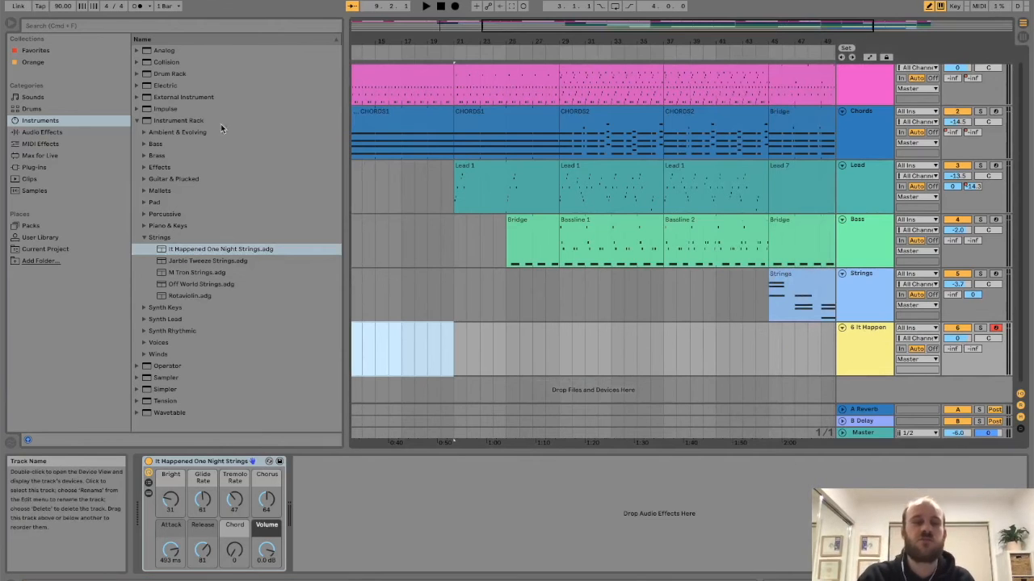
click(11, 24)
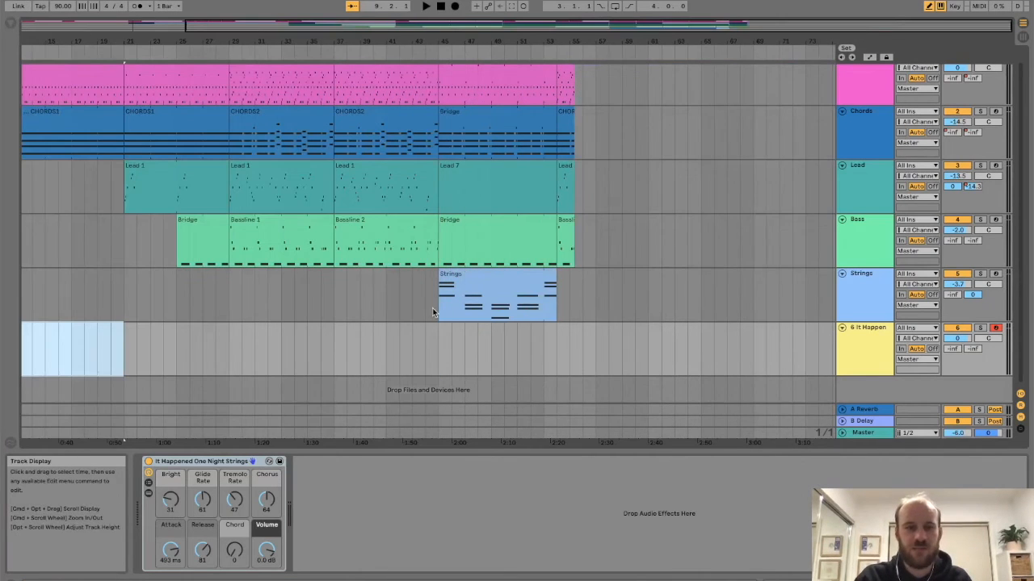
Record a short take on the new strings track from about bar 22, stop, and delete the recorded clip
scroll(432, 307, left, 5)
scroll(432, 308, up, 1)
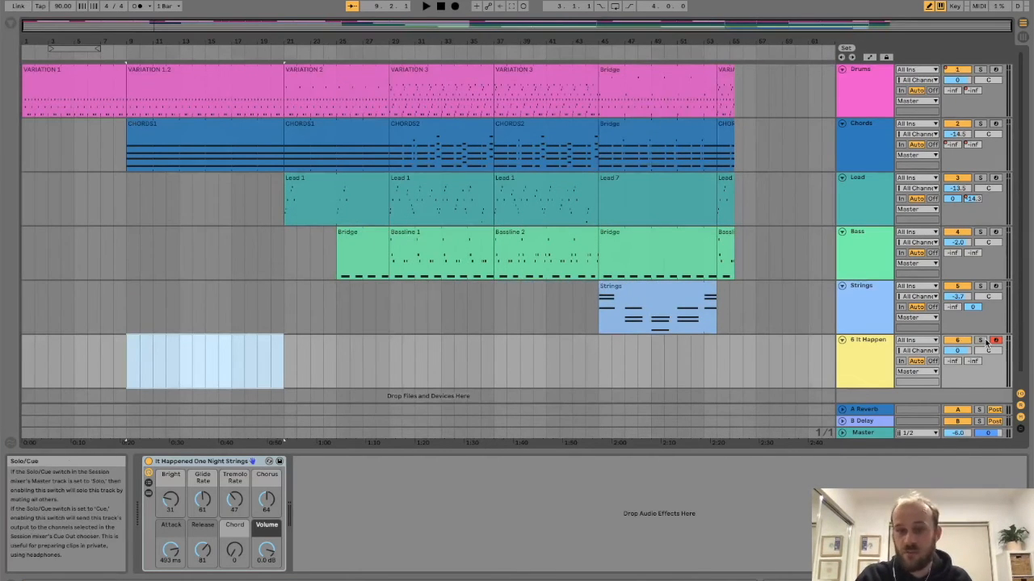
click(299, 358)
click(454, 6)
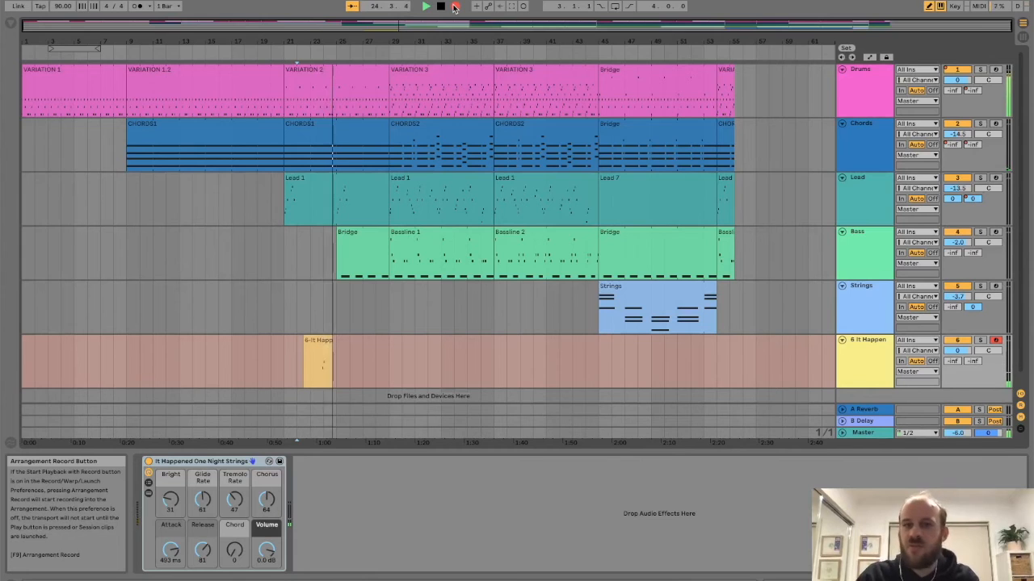
click(454, 6)
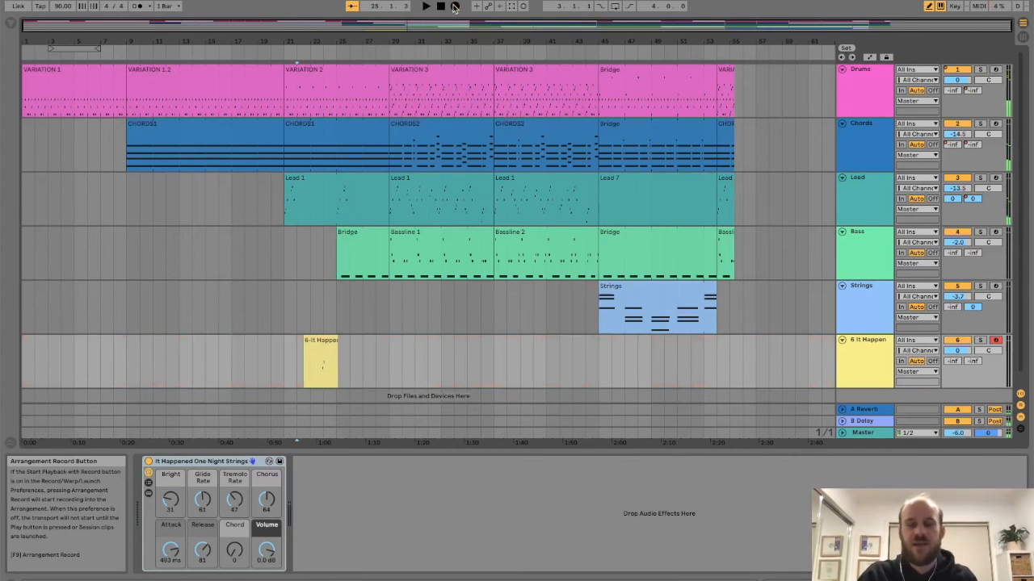
drag(283, 366, 374, 374)
key(Delete)
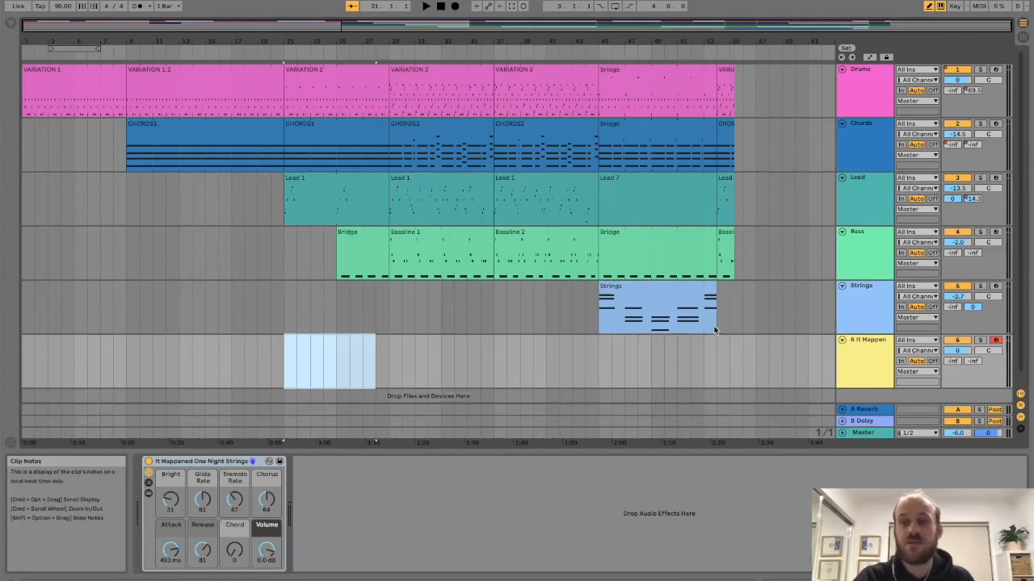
Mute the Lead track in the Arrangement
click(959, 179)
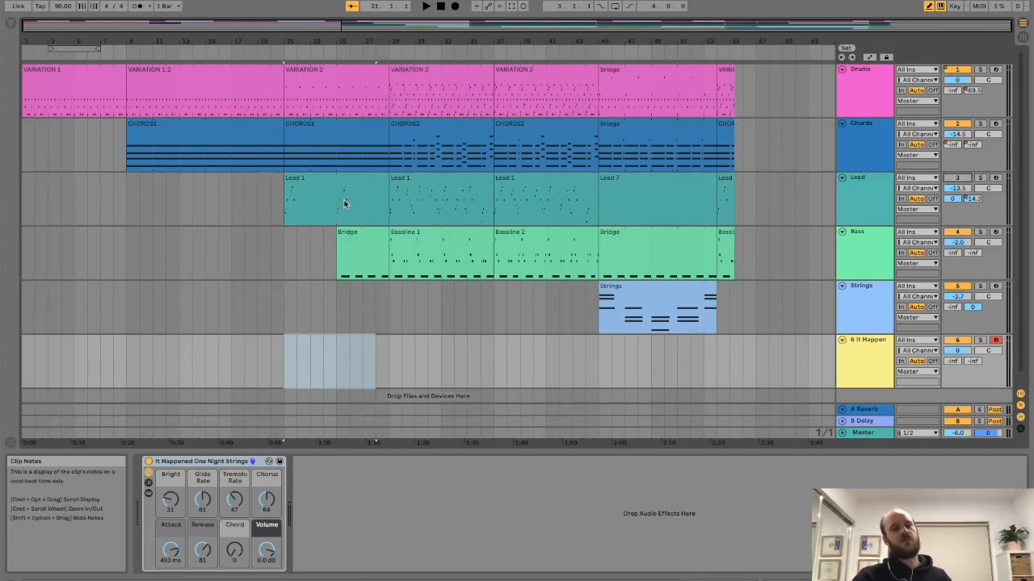
Audition scenes 1 to 4 in Session View and stop playback
click(1022, 37)
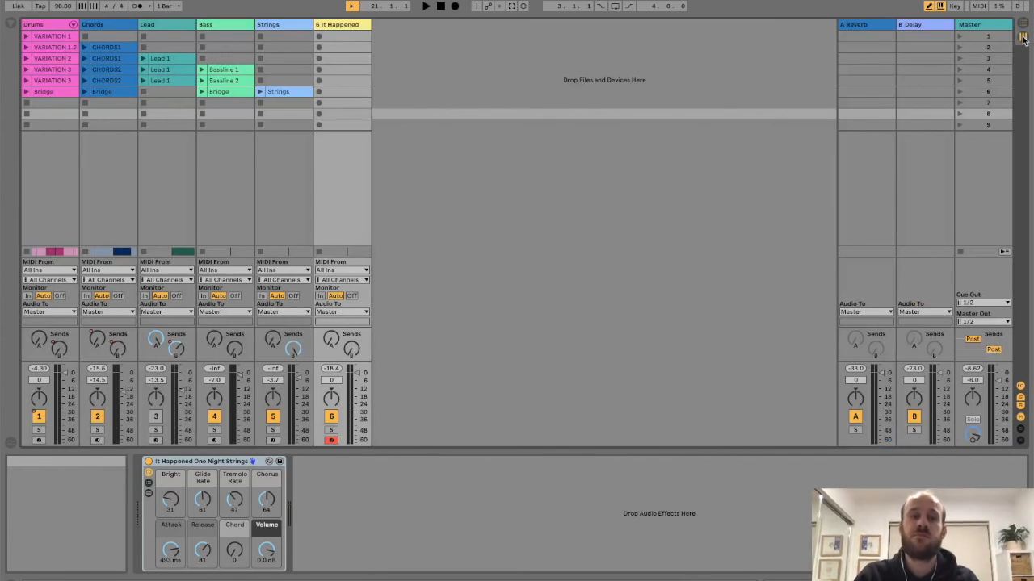
click(957, 36)
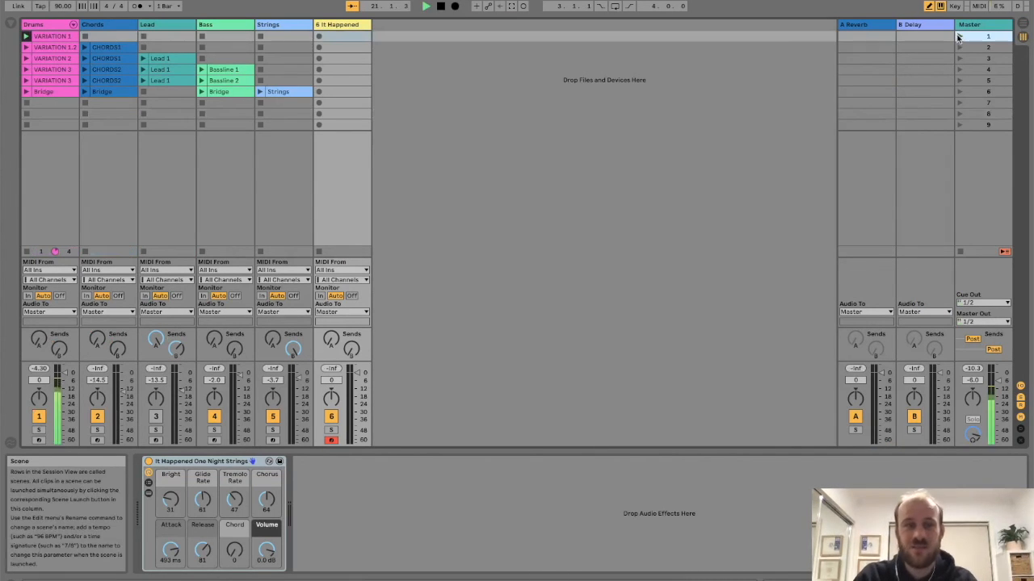
key(space)
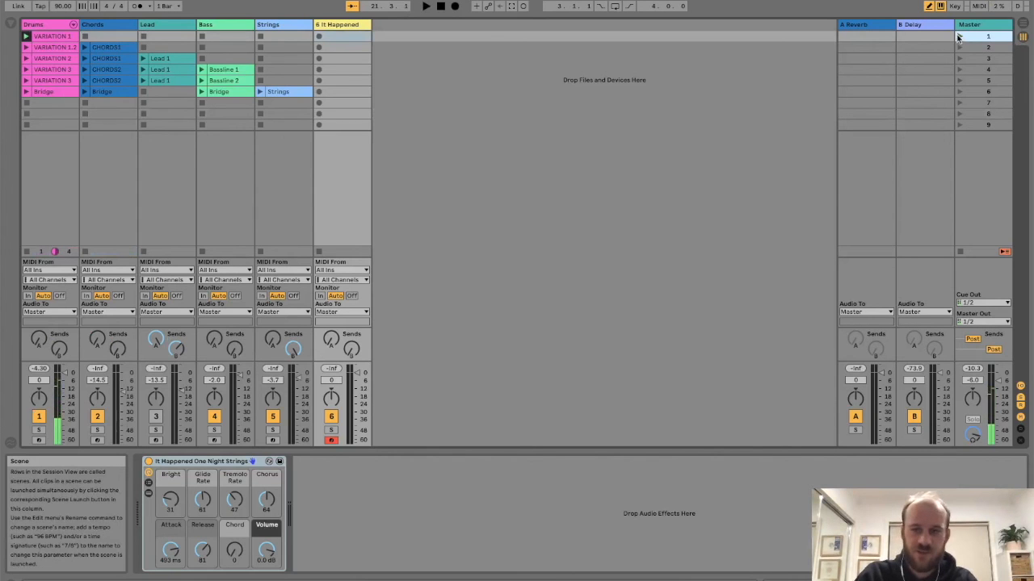
click(959, 47)
click(958, 58)
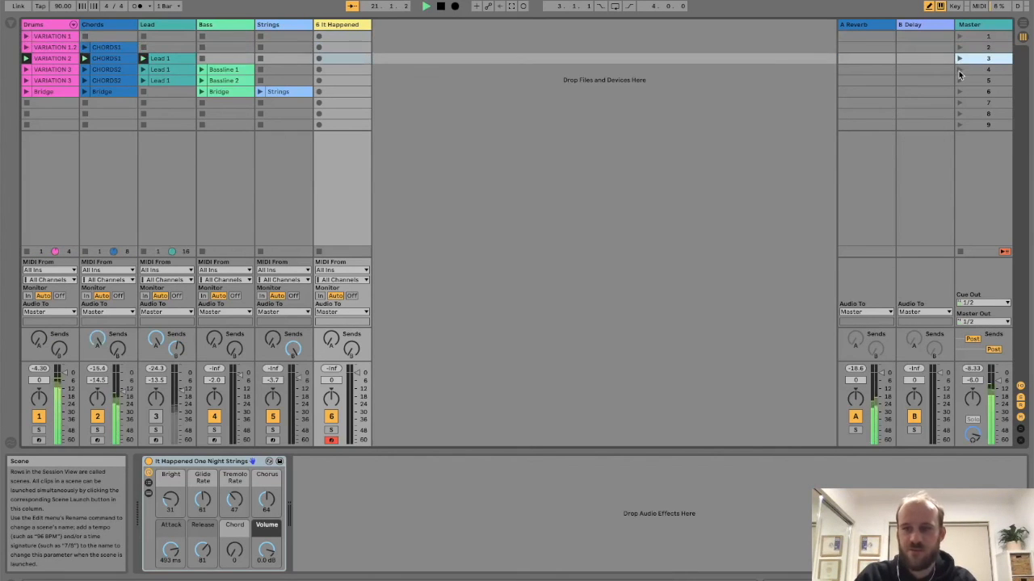
click(958, 69)
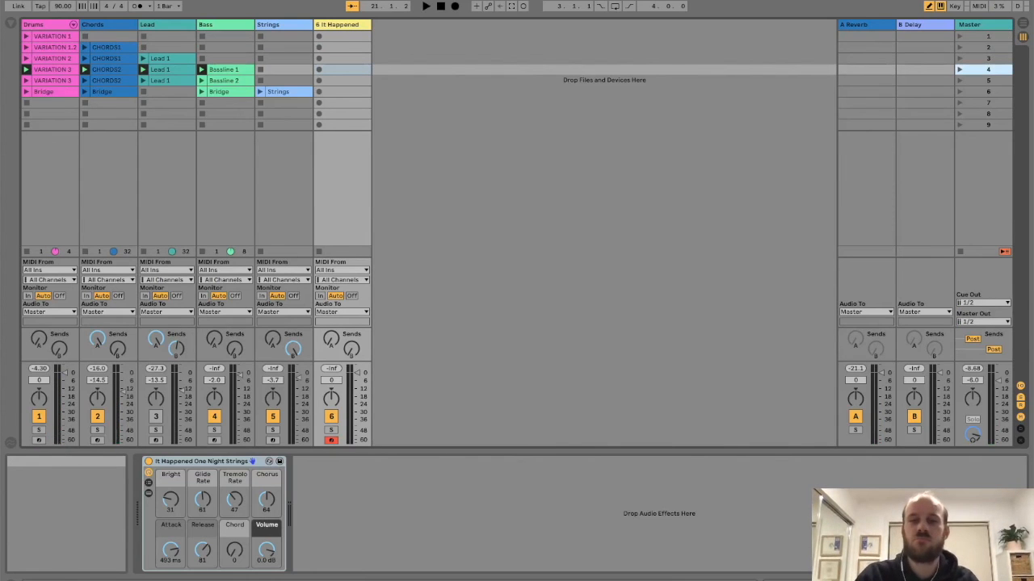
Return to Arrangement View and restore arrangement playback on all six tracks, one track at a time
click(1022, 24)
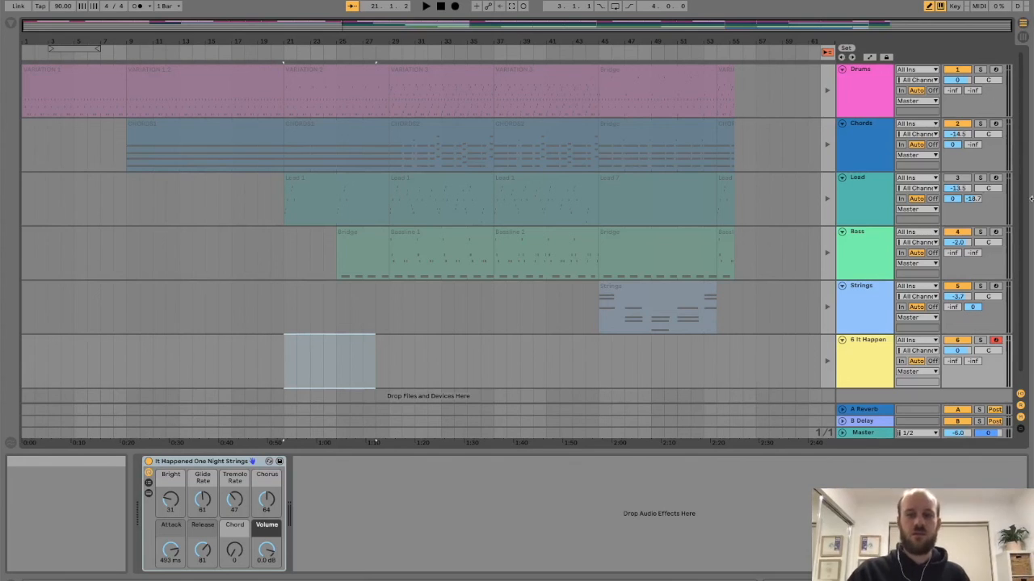
click(824, 84)
click(826, 166)
click(826, 198)
click(827, 241)
click(832, 291)
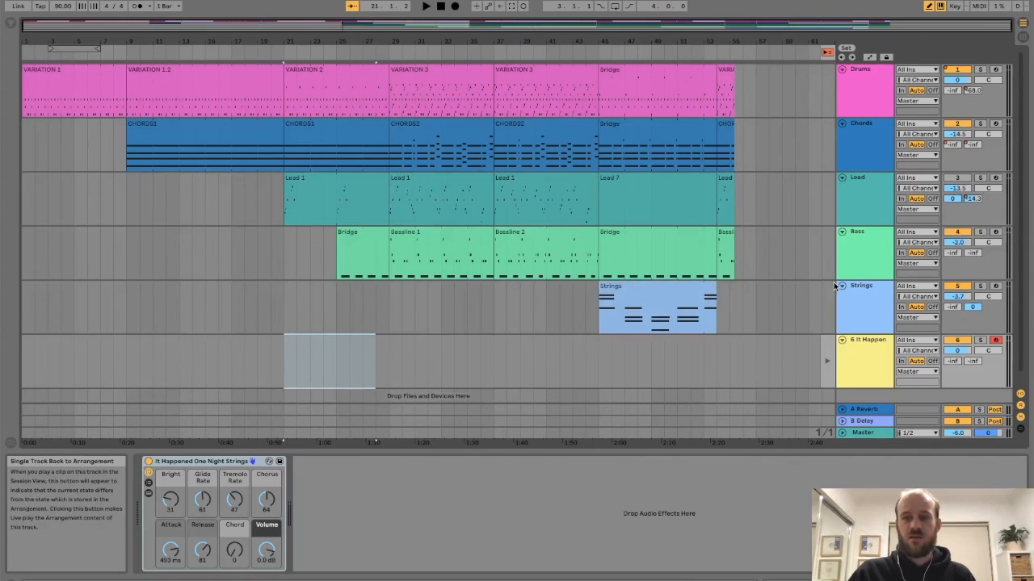
click(828, 357)
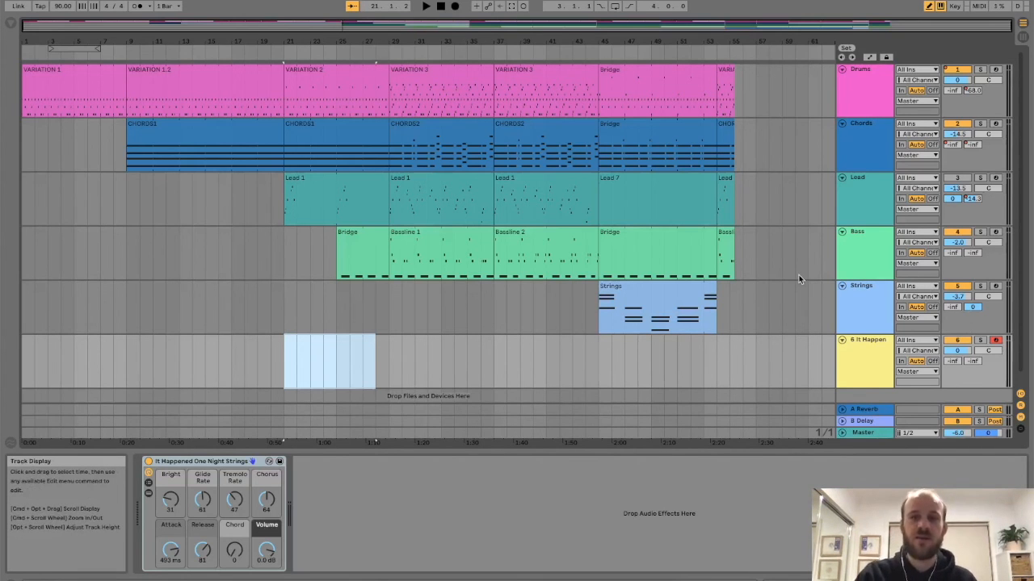
mouse_move(550, 575)
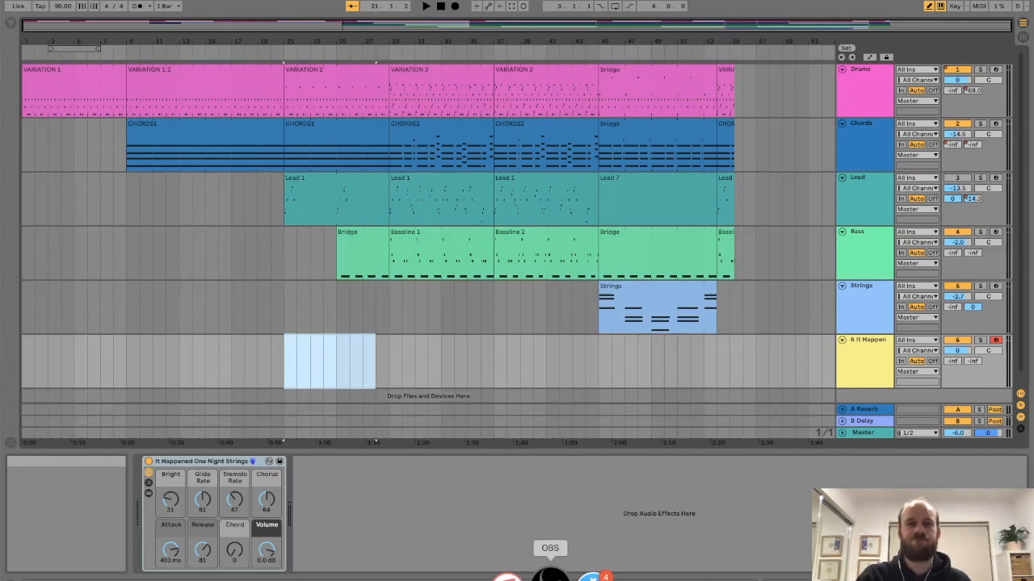
click(550, 575)
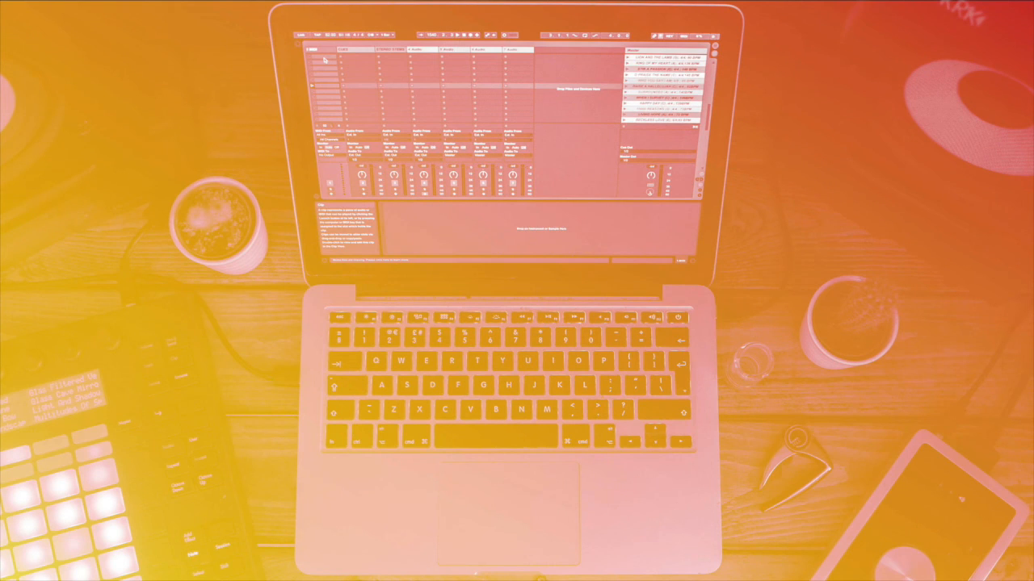